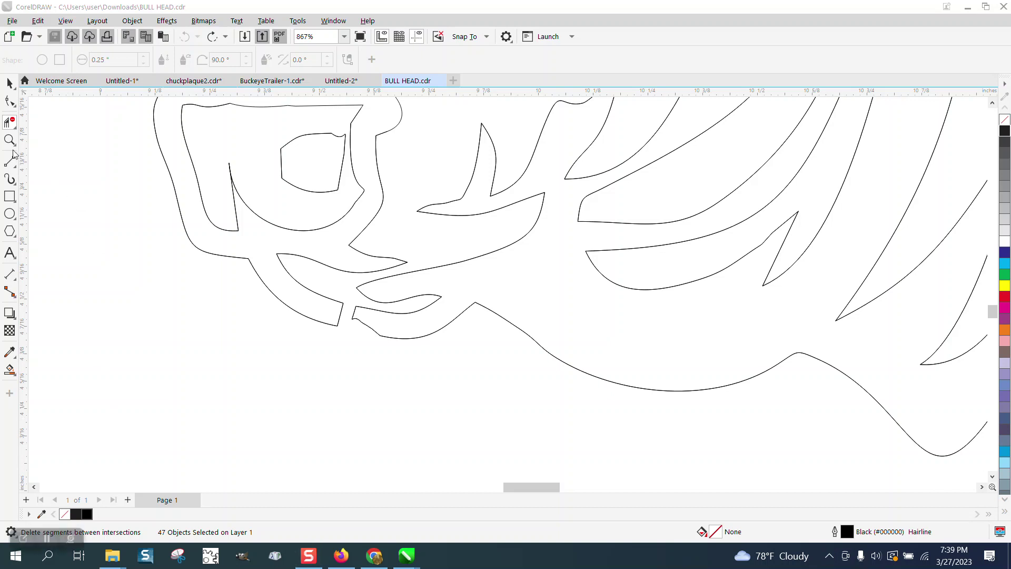
- Delete two nodes on the chin curve and drag its corner node left onto the jaw line
{"action": "left_click", "coordinate": [10, 140]}
{"action": "left_click_drag", "start_coordinate": [293, 259], "coordinate": [491, 395]}
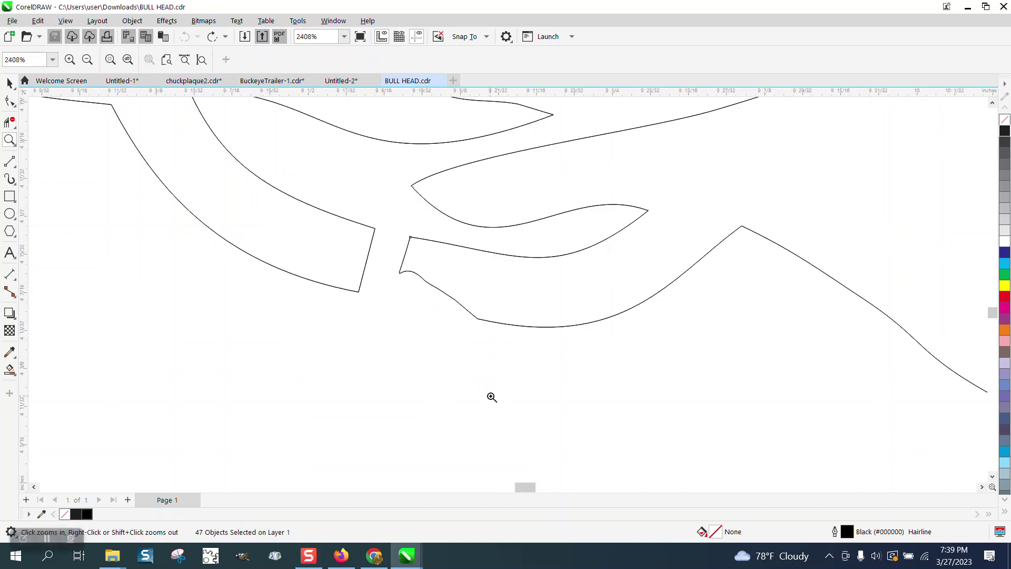
{"action": "left_click_drag", "start_coordinate": [383, 221], "coordinate": [543, 347]}
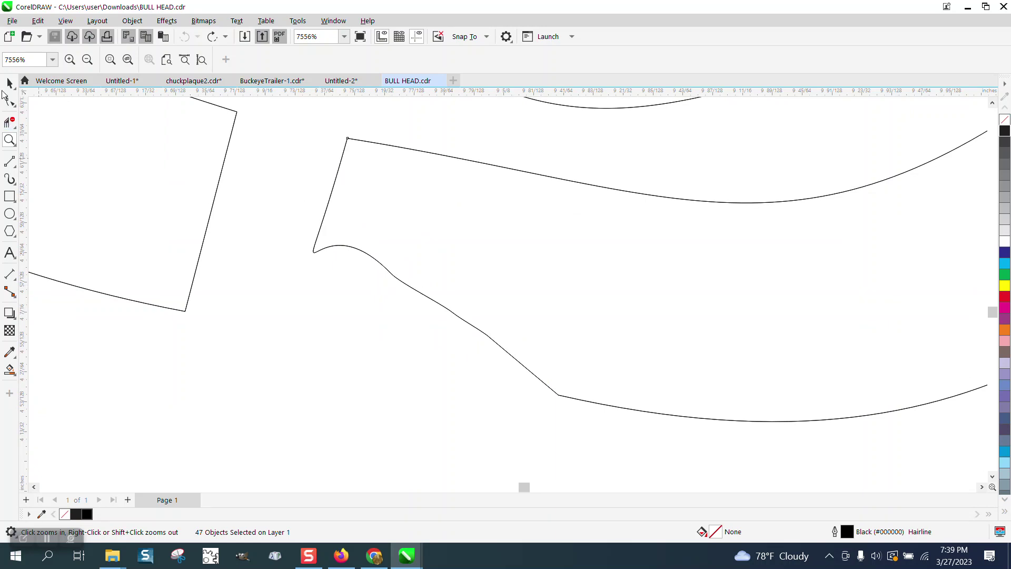
{"action": "scroll", "coordinate": [406, 287], "scroll_direction": "down", "scroll_amount": 3}
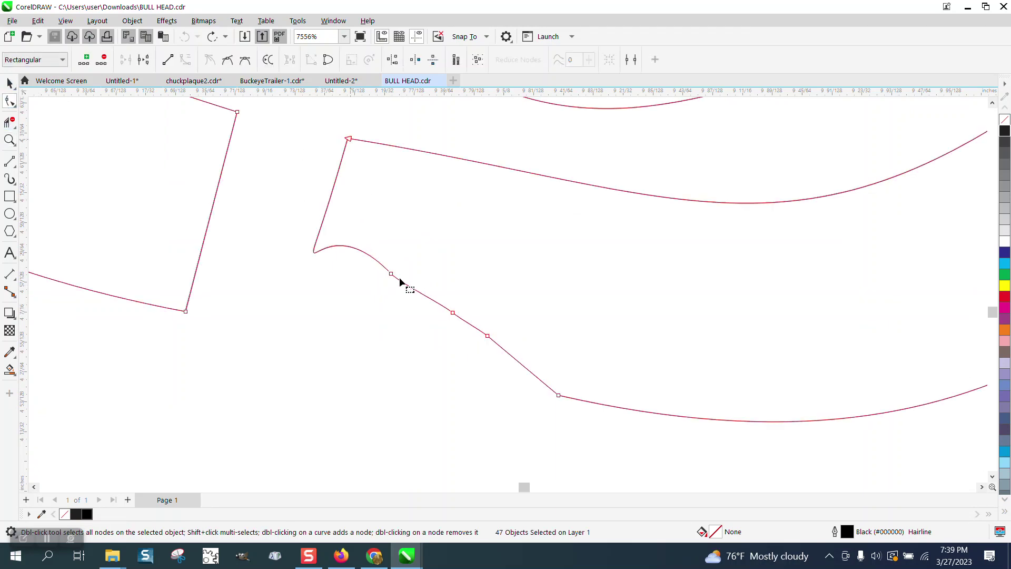
{"action": "left_click_drag", "start_coordinate": [400, 270], "coordinate": [273, 313]}
{"action": "key", "text": "Delete"}
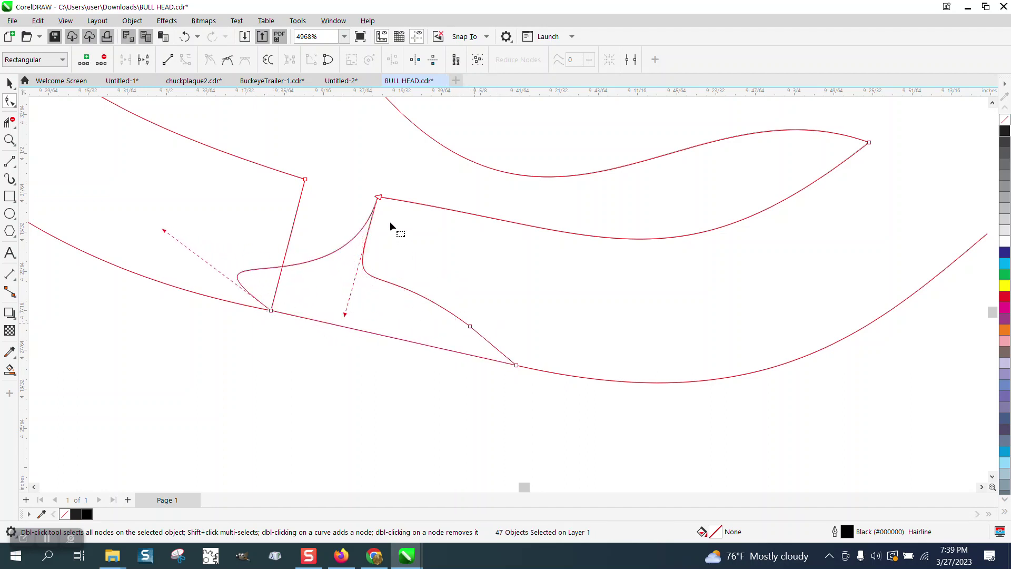
{"action": "left_click_drag", "start_coordinate": [378, 198], "coordinate": [306, 181]}
{"action": "key", "text": "space"}
{"action": "left_click", "coordinate": [198, 332]}
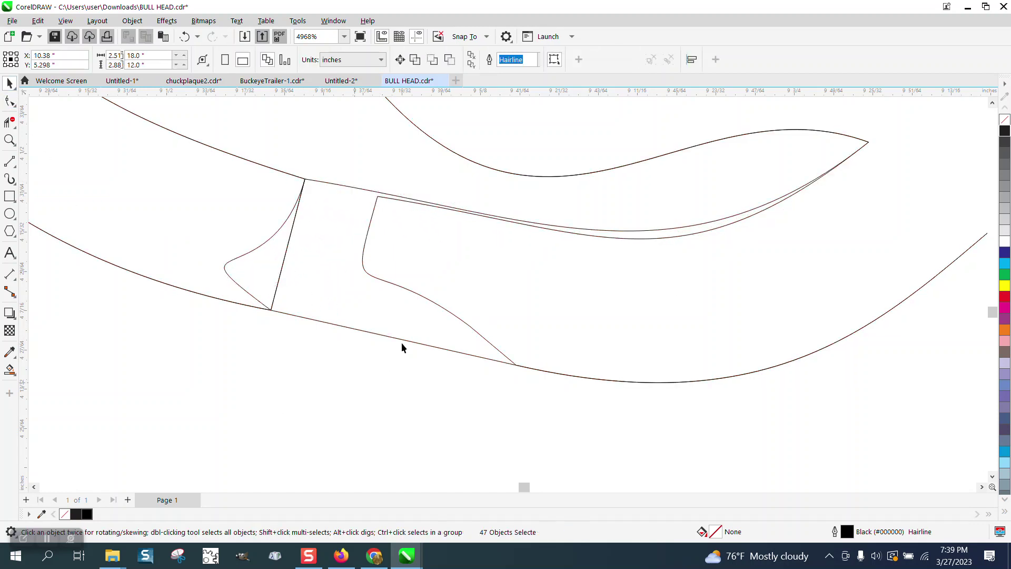
{"action": "left_click", "coordinate": [448, 314]}
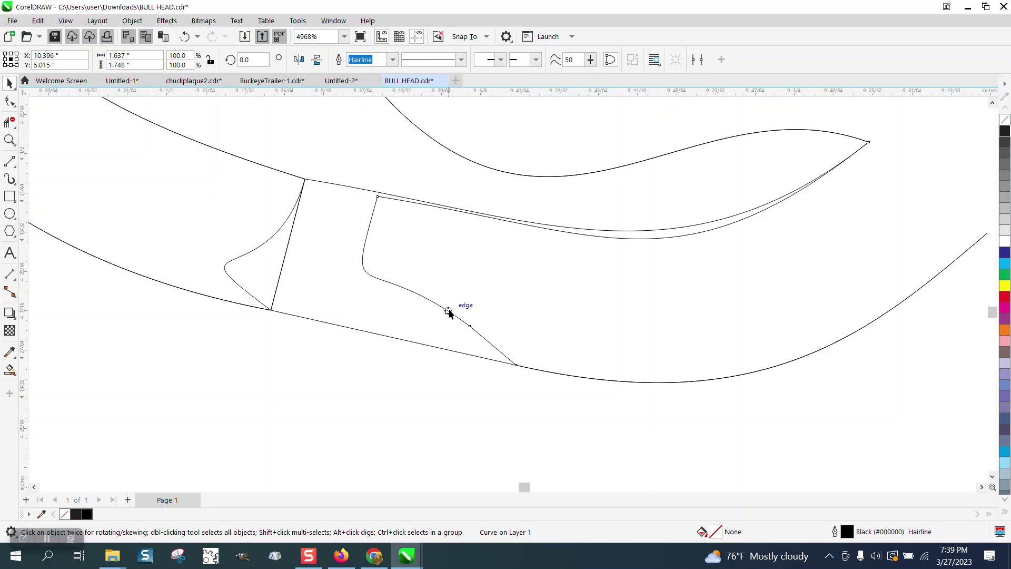
{"action": "scroll", "coordinate": [405, 422], "scroll_direction": "down", "scroll_amount": 5}
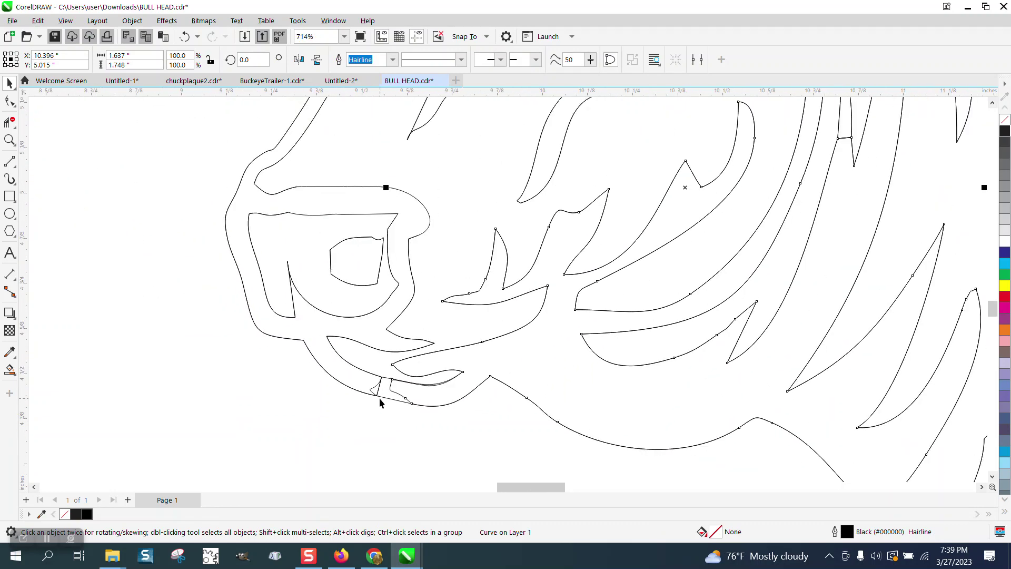
{"action": "left_click", "coordinate": [380, 399]}
{"action": "scroll", "coordinate": [379, 397], "scroll_direction": "down", "scroll_amount": 1}
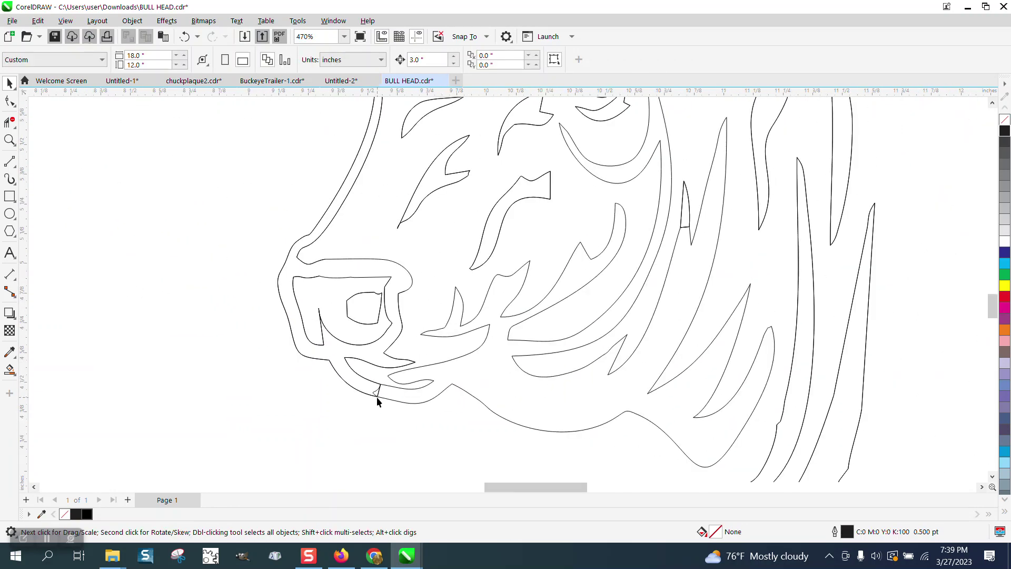
{"action": "scroll", "coordinate": [377, 402], "scroll_direction": "down", "scroll_amount": 1}
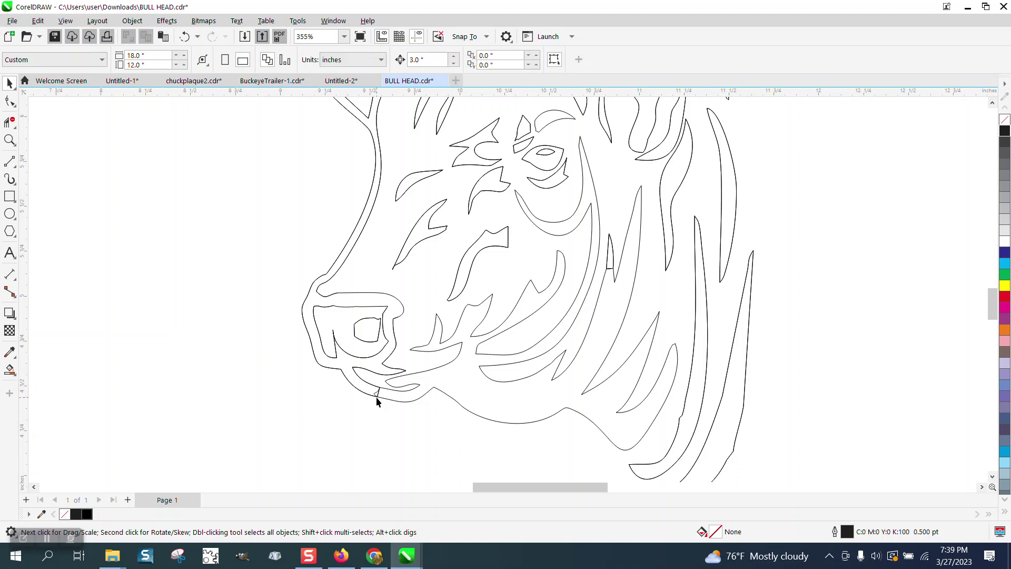
{"action": "left_click", "coordinate": [182, 37]}
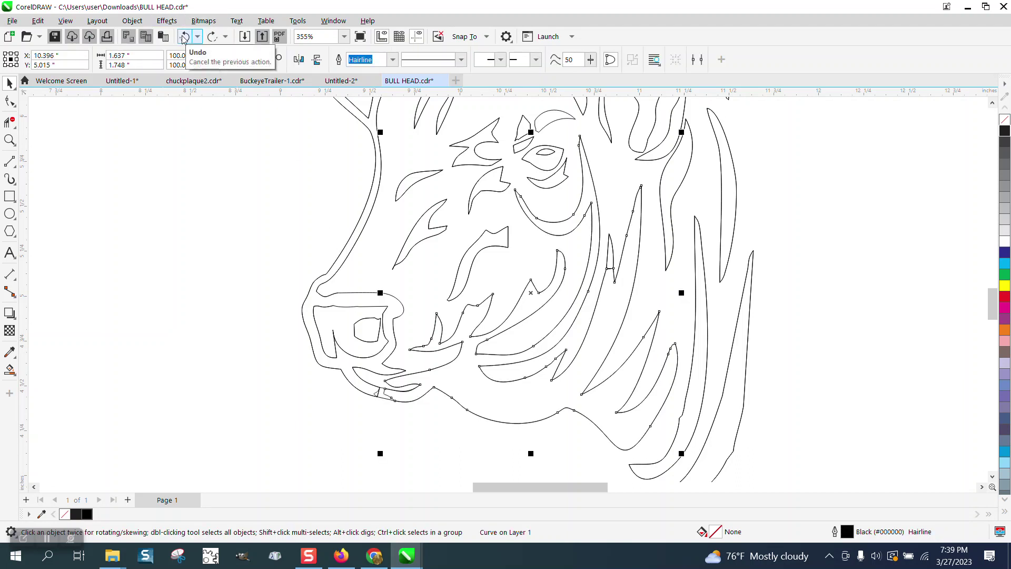
{"action": "left_click", "coordinate": [454, 207]}
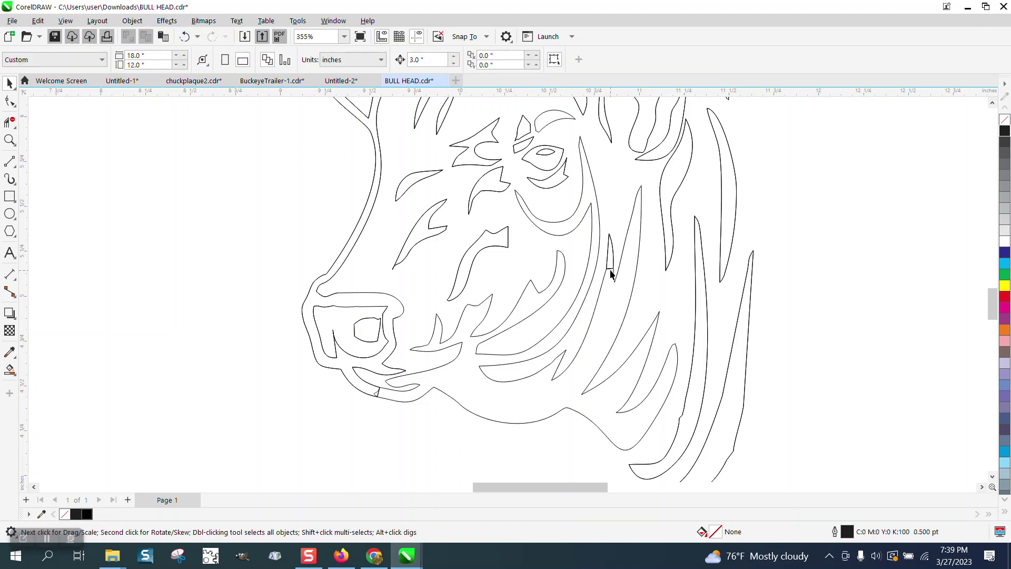
- Delete the stray stub and bump at the chin with Virtual Segment Delete
{"action": "left_click", "coordinate": [10, 139]}
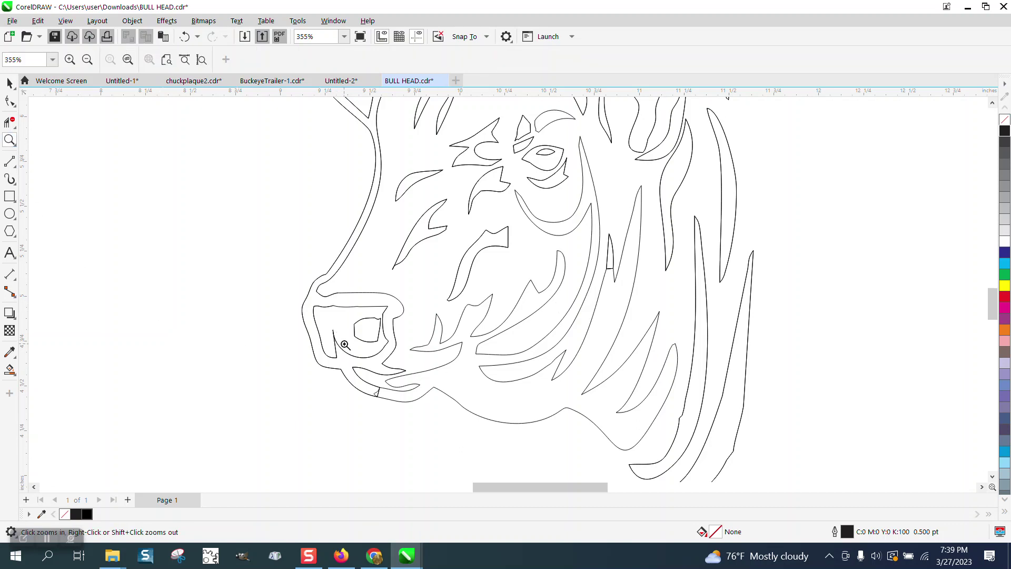
{"action": "left_click_drag", "start_coordinate": [350, 358], "coordinate": [464, 423]}
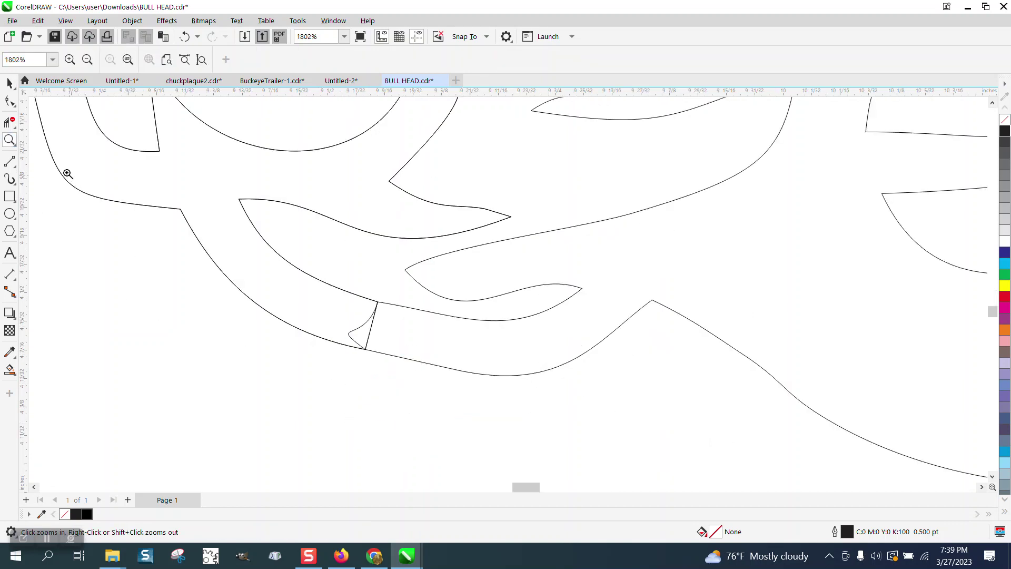
{"action": "left_click", "coordinate": [9, 122]}
{"action": "left_click_drag", "start_coordinate": [362, 312], "coordinate": [400, 321]}
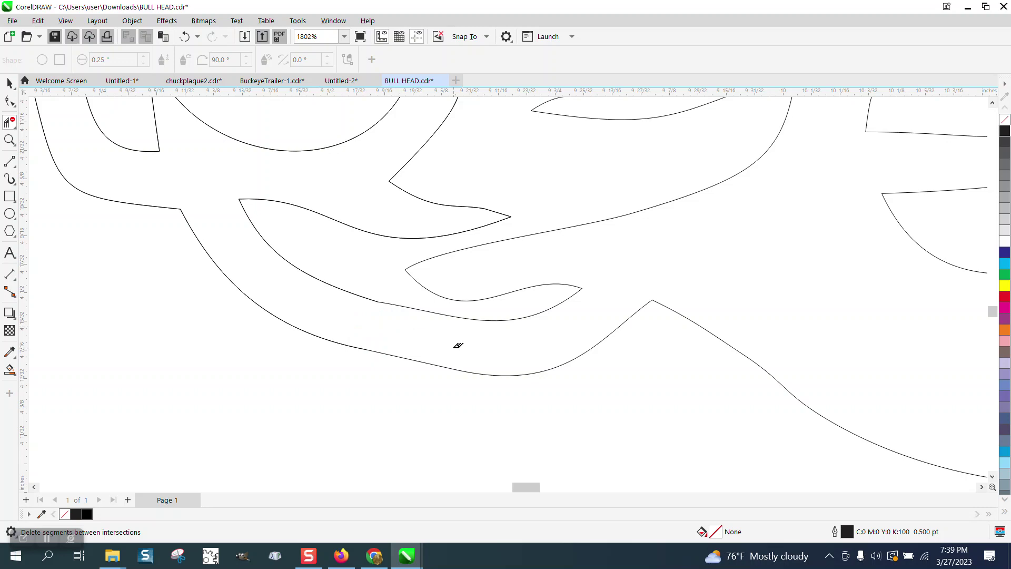
{"action": "scroll", "coordinate": [345, 343], "scroll_direction": "down", "scroll_amount": 2}
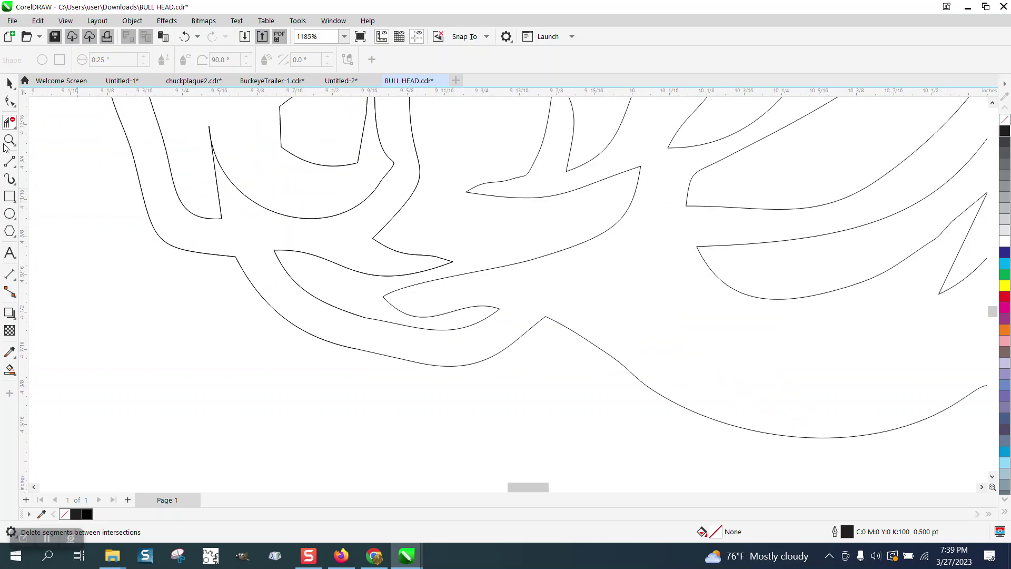
- Pull the jaw outline's node up to the upper line and delete the short leftover segment
{"action": "left_click", "coordinate": [10, 101]}
{"action": "left_click", "coordinate": [424, 284]}
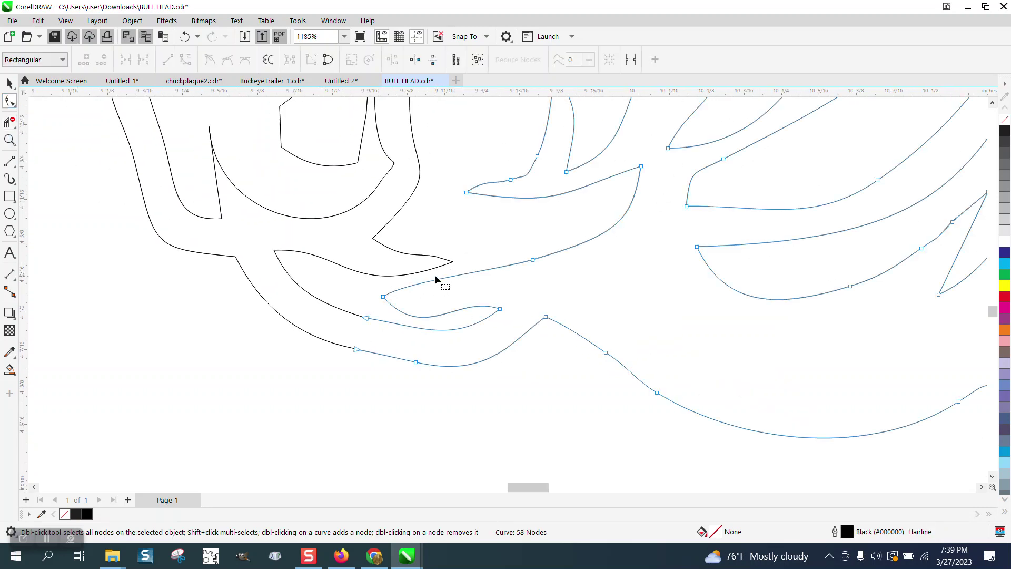
{"action": "left_click_drag", "start_coordinate": [383, 296], "coordinate": [383, 269]}
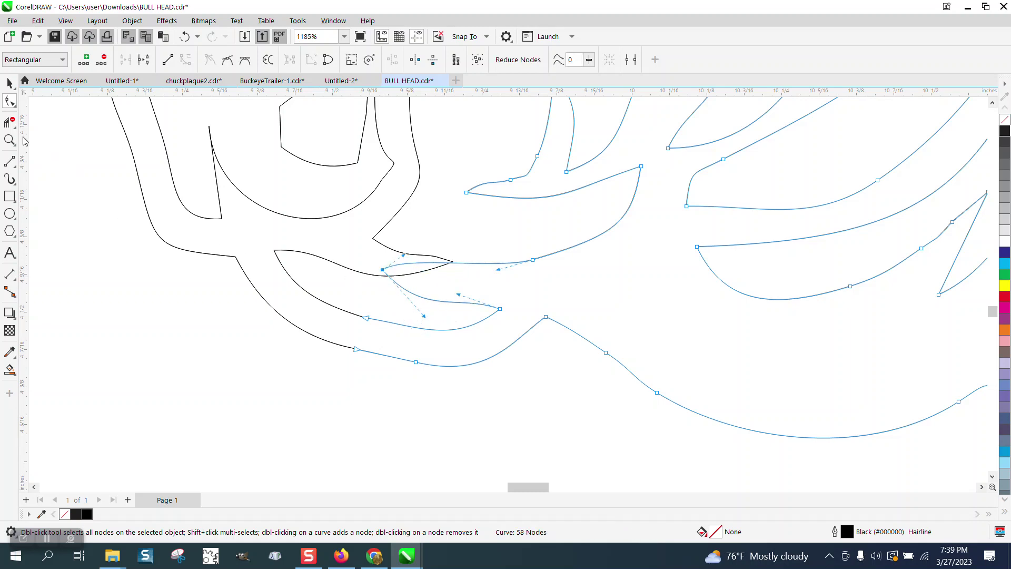
{"action": "left_click", "coordinate": [9, 122]}
{"action": "left_click_drag", "start_coordinate": [411, 268], "coordinate": [431, 274]}
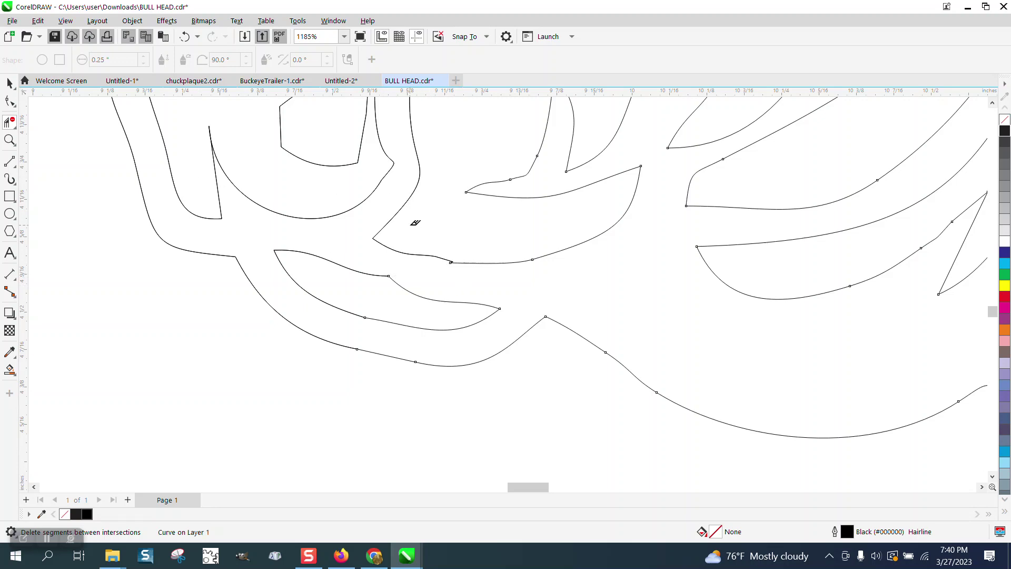
- Nudge the curve's end node exactly onto the other line where the two curves meet
{"action": "left_click", "coordinate": [9, 140]}
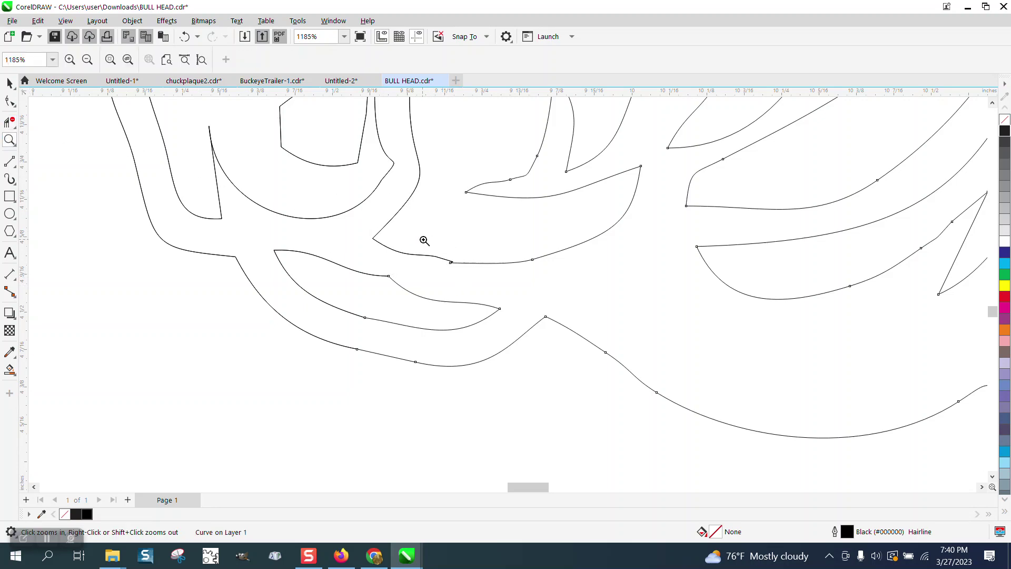
{"action": "left_click_drag", "start_coordinate": [422, 239], "coordinate": [472, 278]}
{"action": "left_click", "coordinate": [6, 104]}
{"action": "left_click_drag", "start_coordinate": [226, 146], "coordinate": [266, 129]}
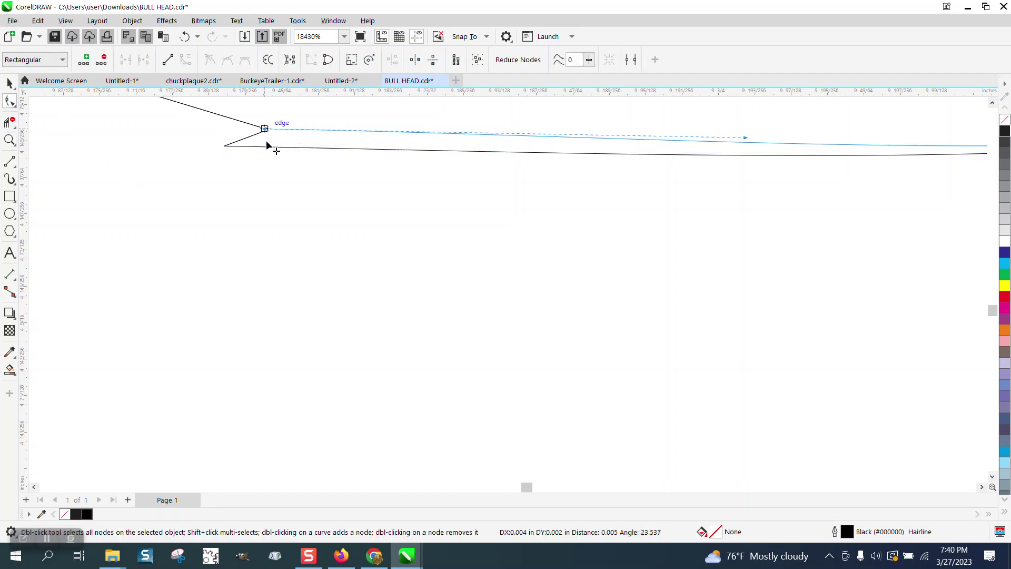
{"action": "left_click", "coordinate": [9, 121]}
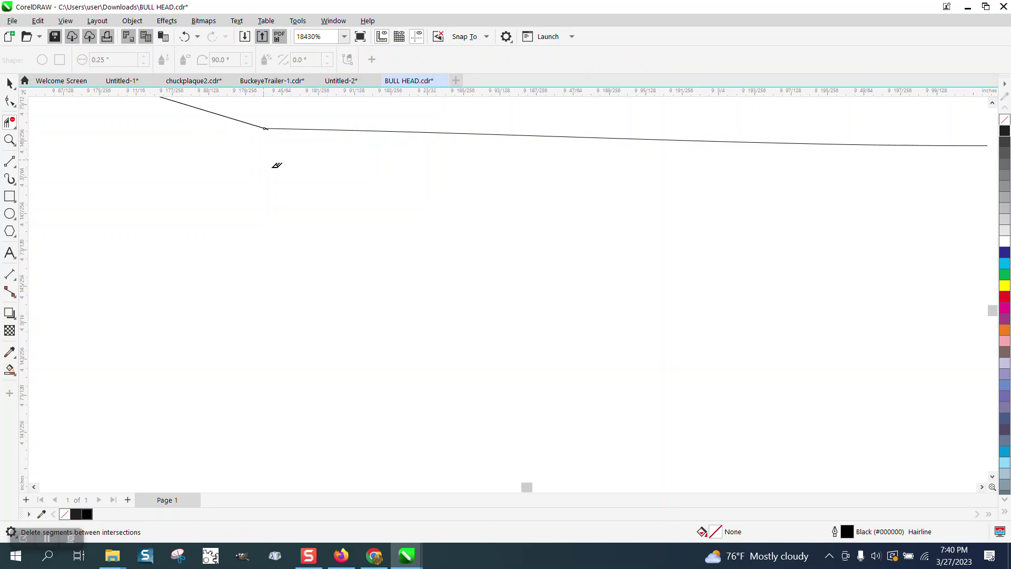
{"action": "scroll", "coordinate": [274, 235], "scroll_direction": "down", "scroll_amount": 5}
{"action": "scroll", "coordinate": [362, 252], "scroll_direction": "down", "scroll_amount": 3}
- Smooth the nostril's bumpy top edge with the Smooth tool at a 0.05" nib
{"action": "left_click", "coordinate": [10, 140]}
{"action": "left_click_drag", "start_coordinate": [179, 108], "coordinate": [345, 251]}
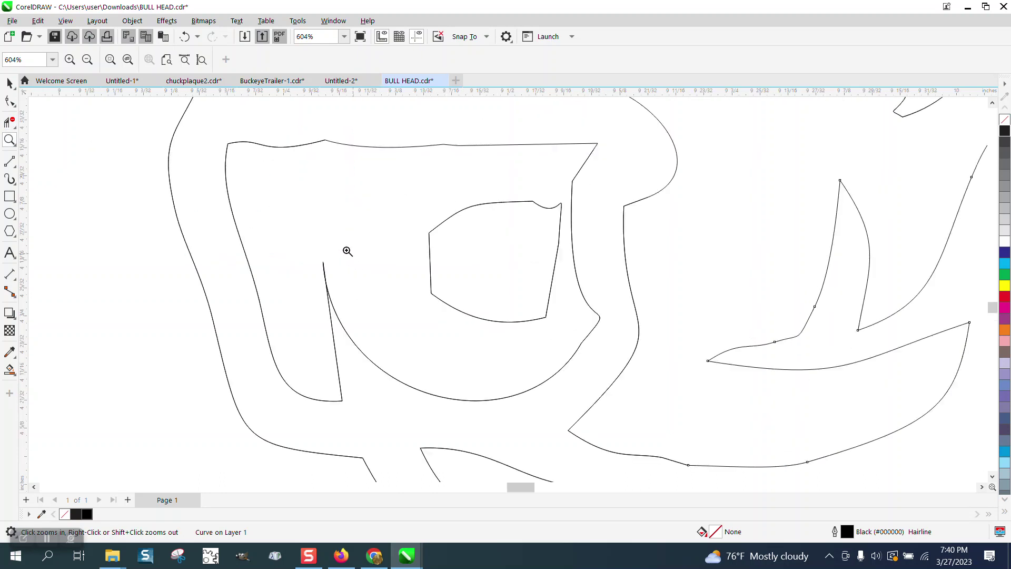
{"action": "left_click", "coordinate": [16, 108]}
{"action": "left_click", "coordinate": [37, 117]}
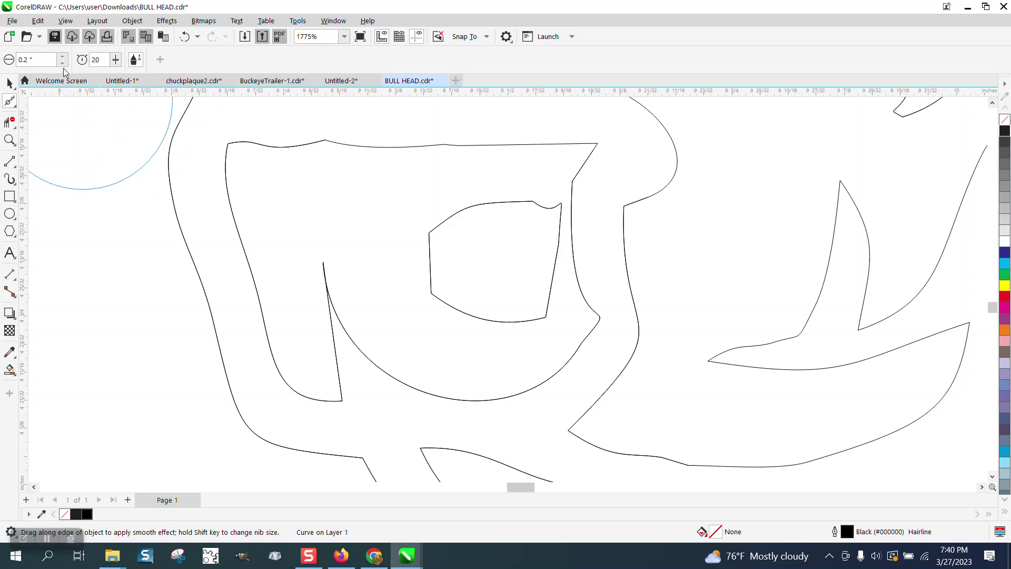
{"action": "double_click", "coordinate": [42, 59]}
{"action": "type", "text": ".05"}
{"action": "key", "text": "Return"}
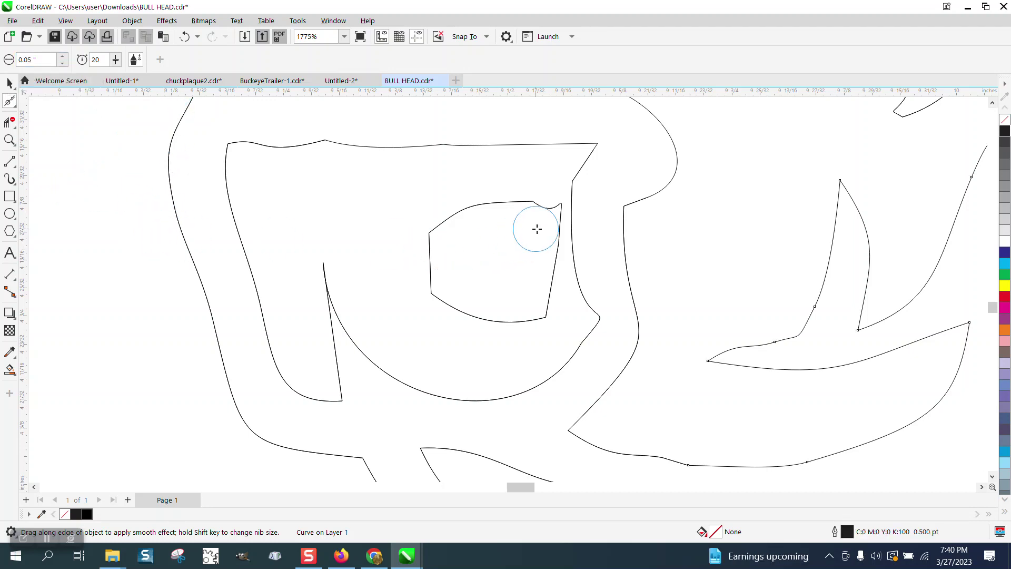
{"action": "left_click", "coordinate": [558, 206]}
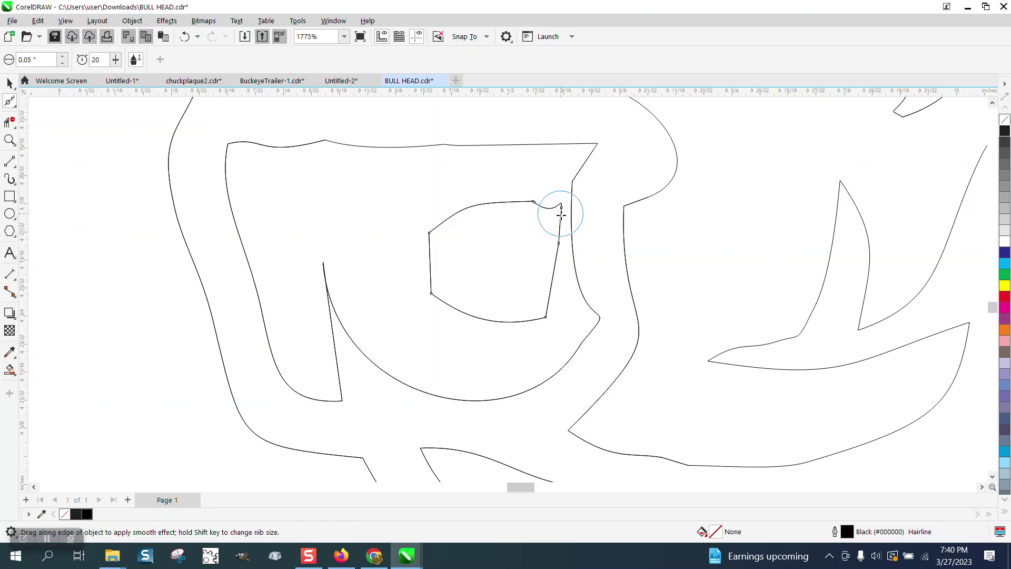
{"action": "mouse_move", "coordinate": [561, 215]}
{"action": "left_mouse_down"}
{"action": "mouse_move", "coordinate": [528, 203]}
{"action": "mouse_move", "coordinate": [555, 229]}
{"action": "mouse_move", "coordinate": [530, 309]}
{"action": "mouse_move", "coordinate": [429, 297]}
{"action": "mouse_move", "coordinate": [426, 256]}
{"action": "mouse_move", "coordinate": [498, 214]}
{"action": "mouse_move", "coordinate": [519, 298]}
{"action": "left_mouse_up"}
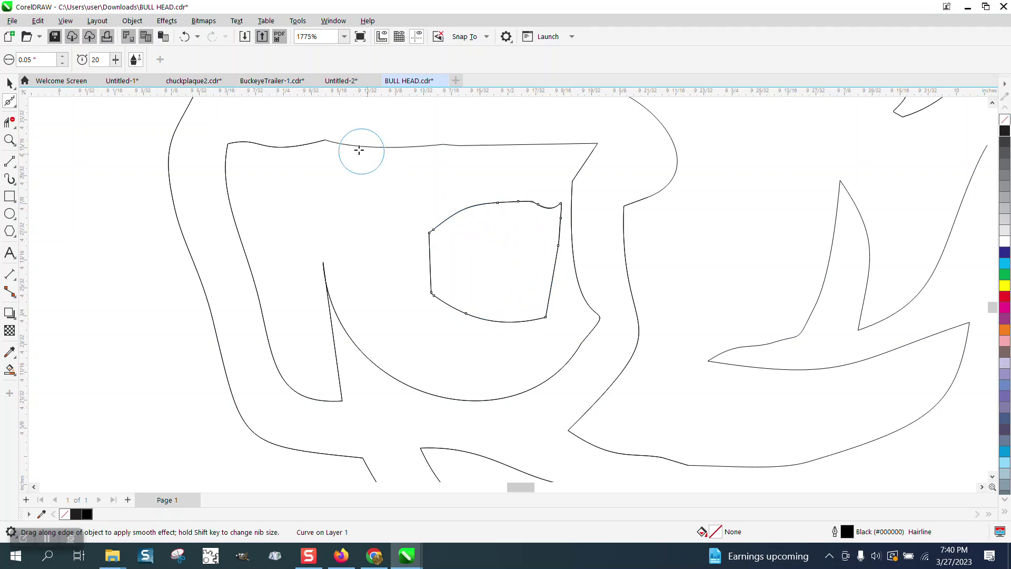
- Raise the nib to 0.11" and smooth the top edge of the surrounding outline
{"action": "left_click", "coordinate": [63, 56]}
{"action": "left_click", "coordinate": [63, 56]}
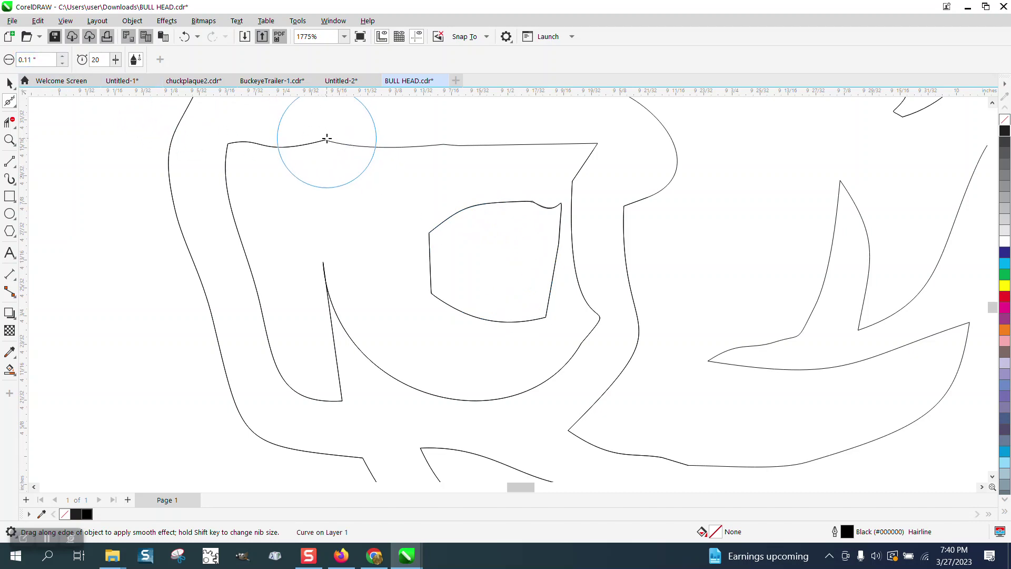
{"action": "mouse_move", "coordinate": [327, 139]}
{"action": "left_mouse_down"}
{"action": "mouse_move", "coordinate": [311, 149]}
{"action": "mouse_move", "coordinate": [469, 144]}
{"action": "mouse_move", "coordinate": [253, 154]}
{"action": "left_mouse_up"}
- Delete the duplicate inner segments and the stray crossing line at the smoothed edge's corner
{"action": "left_click", "coordinate": [10, 140]}
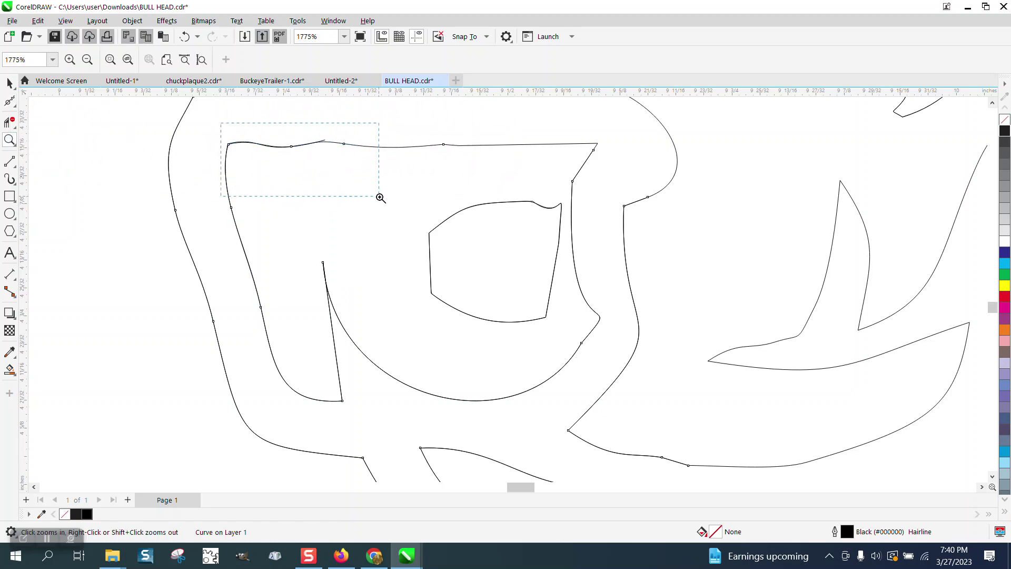
{"action": "left_click_drag", "start_coordinate": [380, 197], "coordinate": [380, 197]}
{"action": "left_click", "coordinate": [9, 122]}
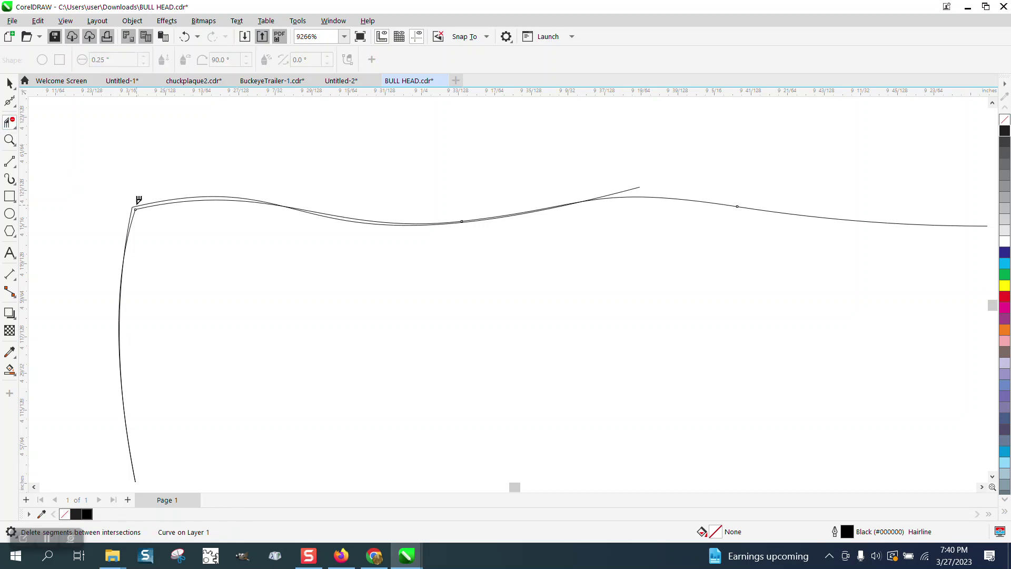
{"action": "left_click", "coordinate": [143, 207]}
{"action": "left_click", "coordinate": [625, 190]}
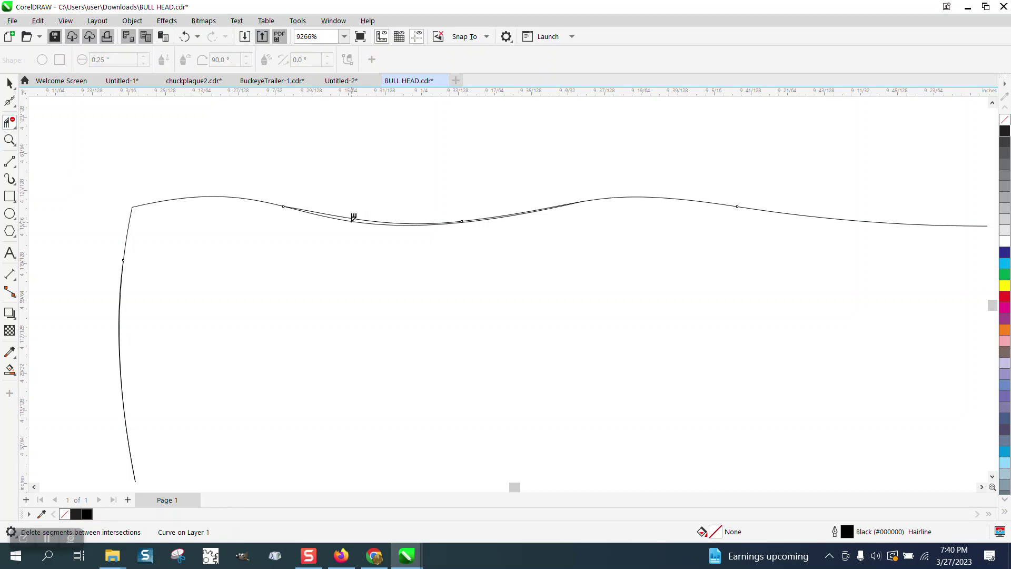
{"action": "left_click", "coordinate": [352, 218]}
- Zoom back out, then zoom in closely on the face linework
{"action": "scroll", "coordinate": [348, 219], "scroll_direction": "down", "scroll_amount": 5}
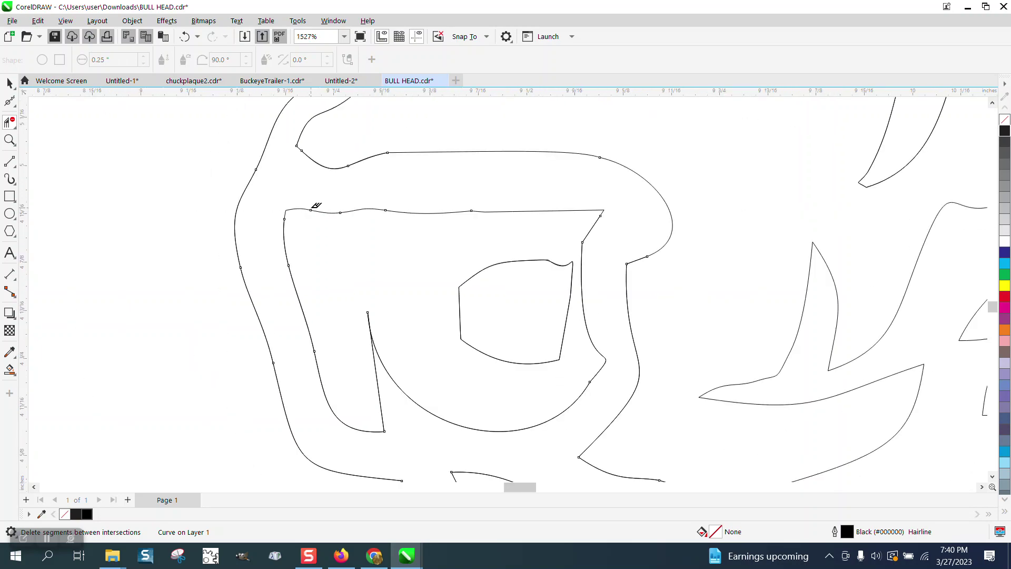
{"action": "scroll", "coordinate": [317, 206], "scroll_direction": "down", "scroll_amount": 4}
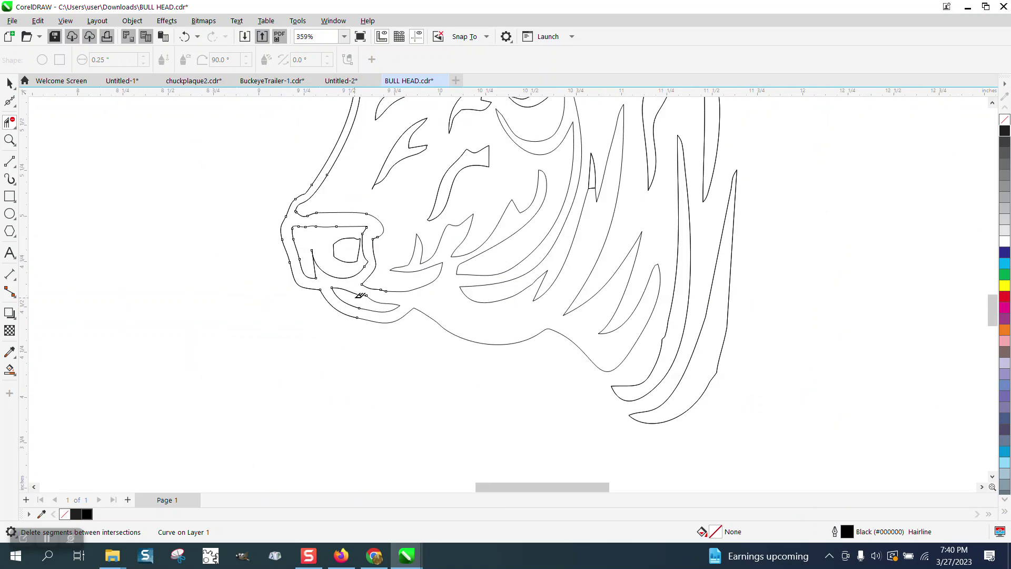
{"action": "scroll", "coordinate": [360, 296], "scroll_direction": "down", "scroll_amount": 1}
{"action": "left_click", "coordinate": [10, 141]}
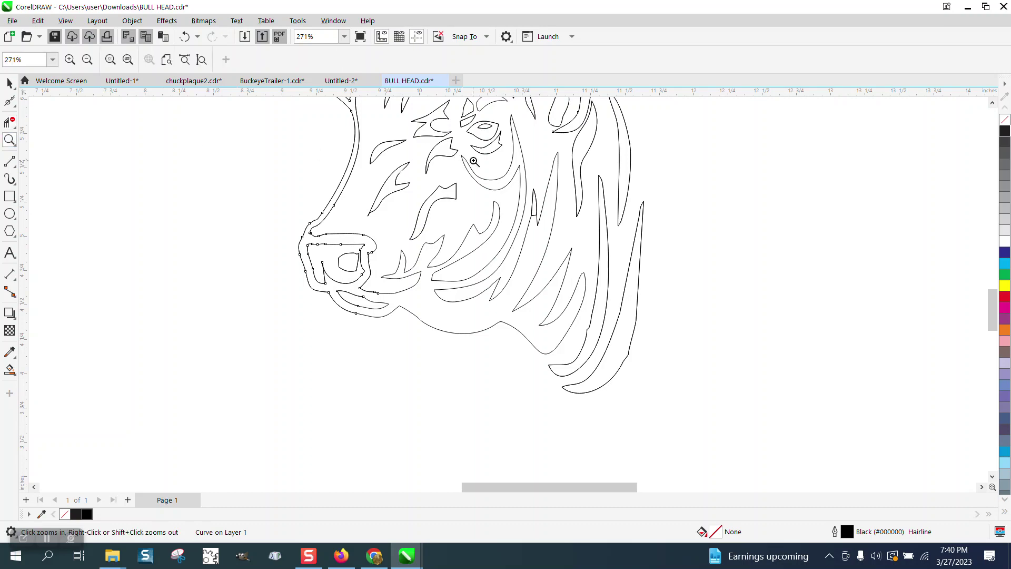
{"action": "left_click_drag", "start_coordinate": [515, 192], "coordinate": [578, 239]}
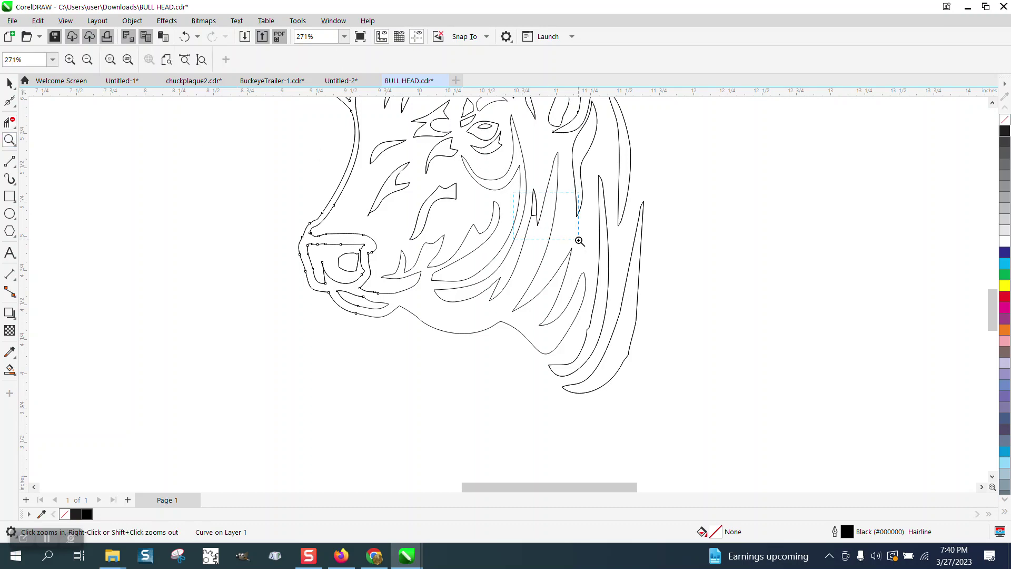
{"action": "left_click", "coordinate": [9, 122]}
{"action": "left_click", "coordinate": [419, 288]}
{"action": "scroll", "coordinate": [397, 277], "scroll_direction": "down", "scroll_amount": 8}
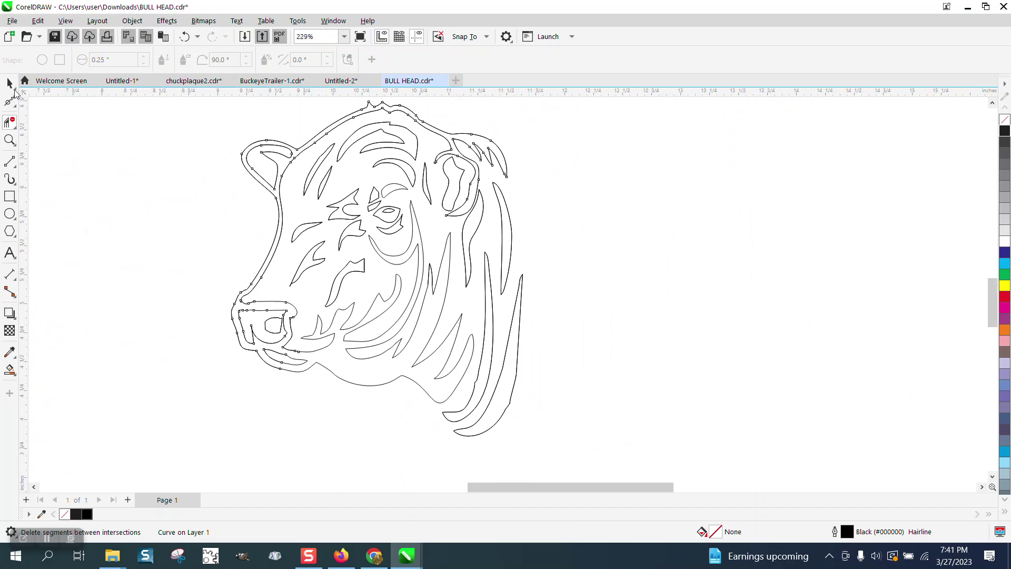
{"action": "left_click", "coordinate": [10, 83]}
{"action": "scroll", "coordinate": [252, 221], "scroll_direction": "down", "scroll_amount": 2}
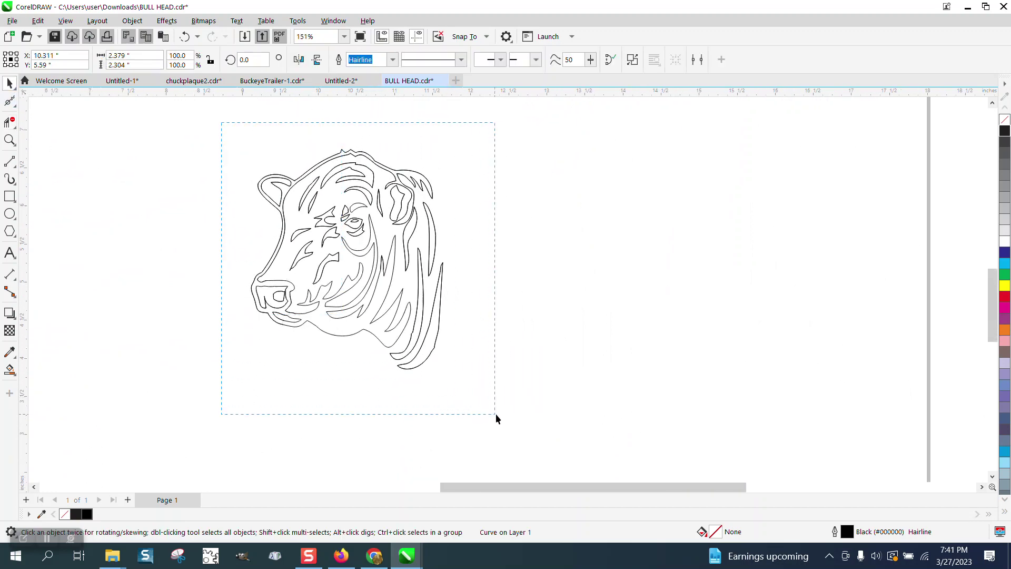
{"action": "key", "text": "ctrl+k"}
{"action": "left_click", "coordinate": [1006, 134]}
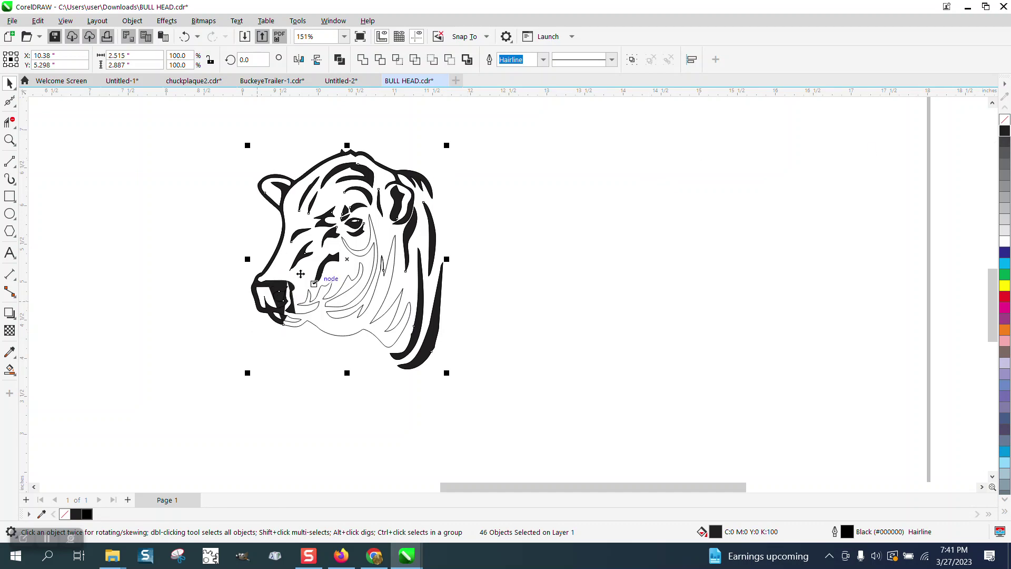
{"action": "left_click", "coordinate": [185, 37]}
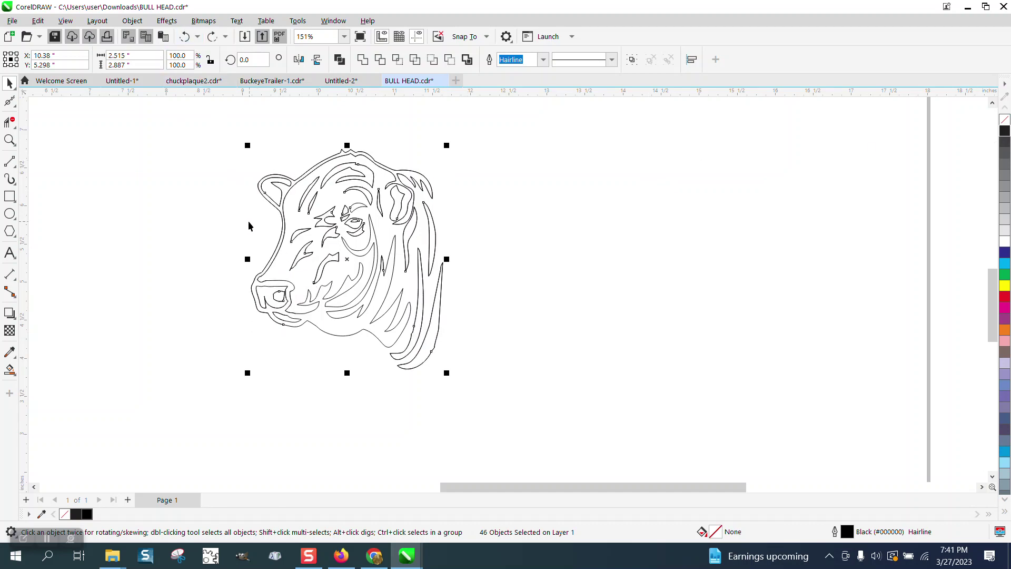
{"action": "left_click", "coordinate": [9, 139]}
- Delete the four extra nodes on the inner nostril curve's right side
{"action": "left_click_drag", "start_coordinate": [248, 282], "coordinate": [354, 322]}
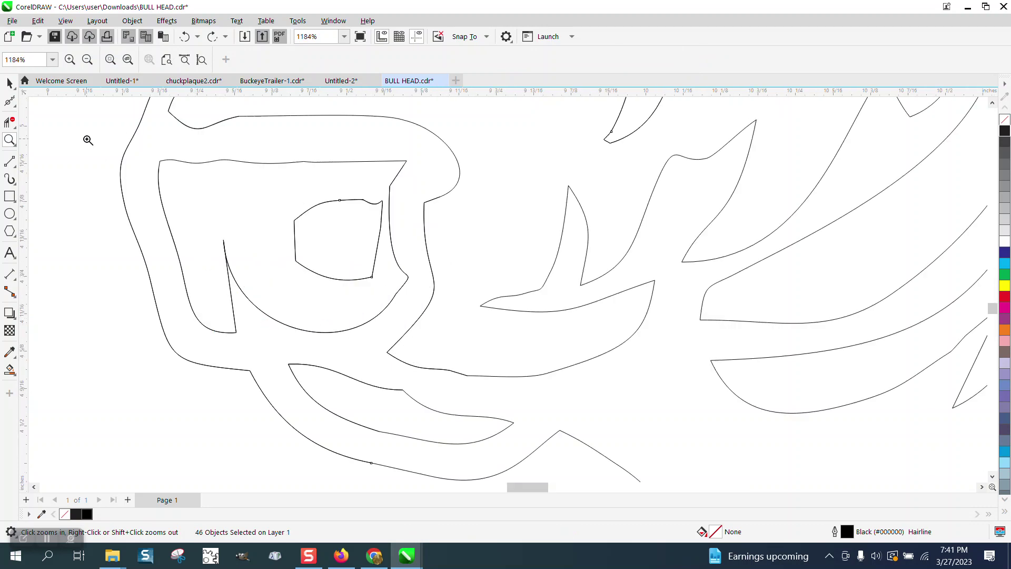
{"action": "left_click", "coordinate": [14, 105]}
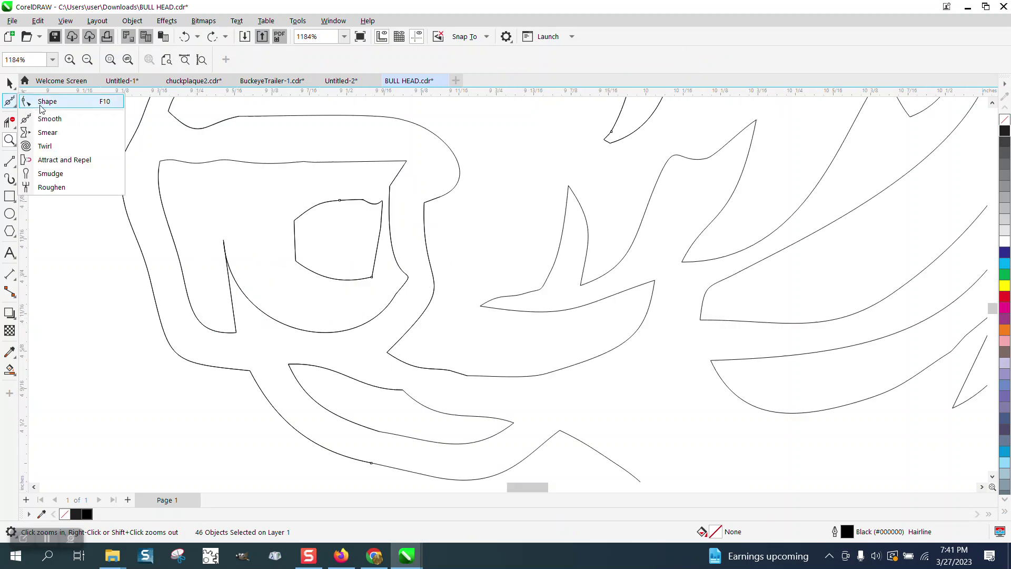
{"action": "left_click", "coordinate": [43, 100]}
{"action": "left_click_drag", "start_coordinate": [392, 198], "coordinate": [364, 239]}
{"action": "key", "text": "Delete"}
{"action": "left_click", "coordinate": [7, 121]}
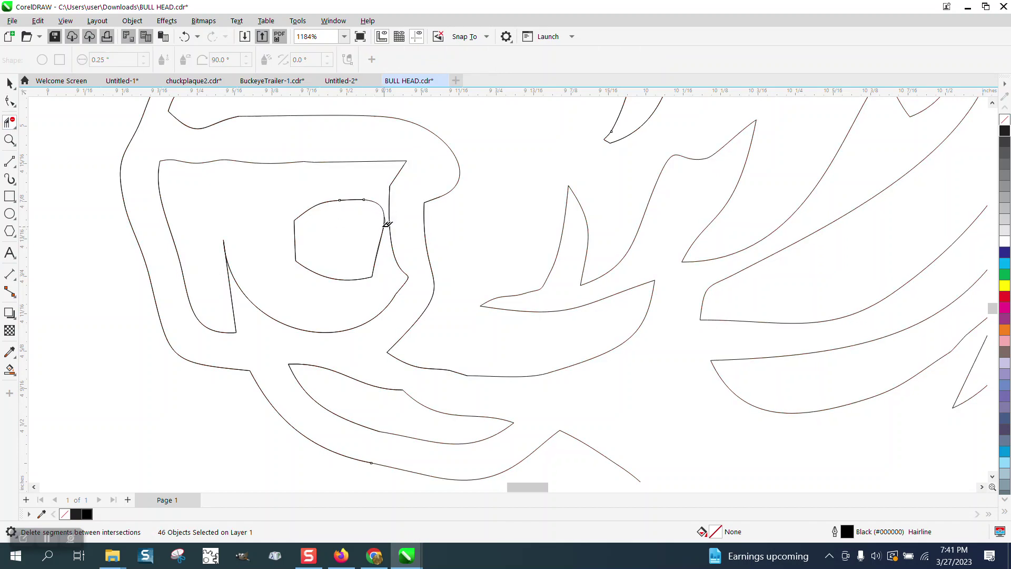
{"action": "left_click", "coordinate": [9, 83]}
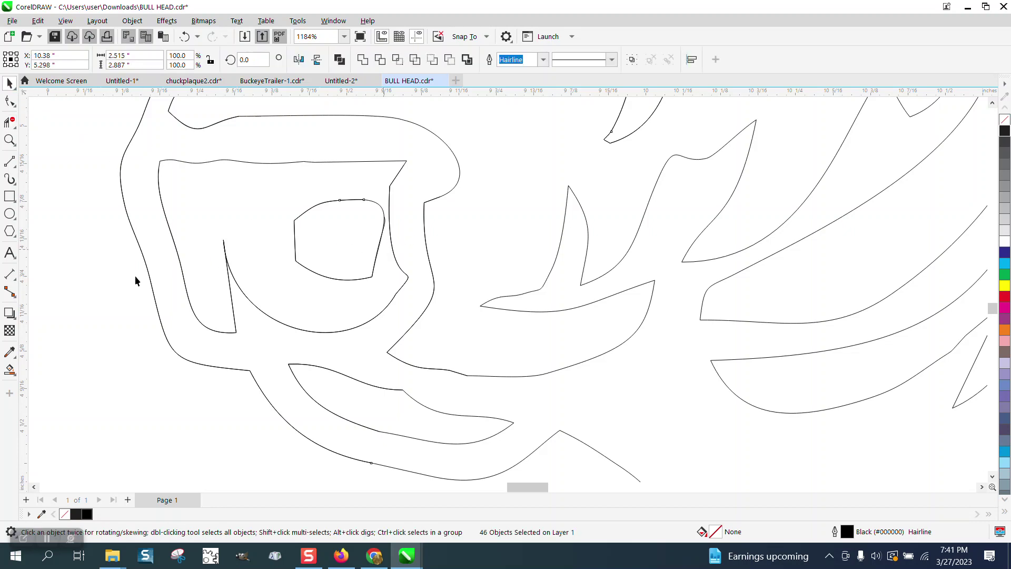
{"action": "left_click", "coordinate": [401, 281]}
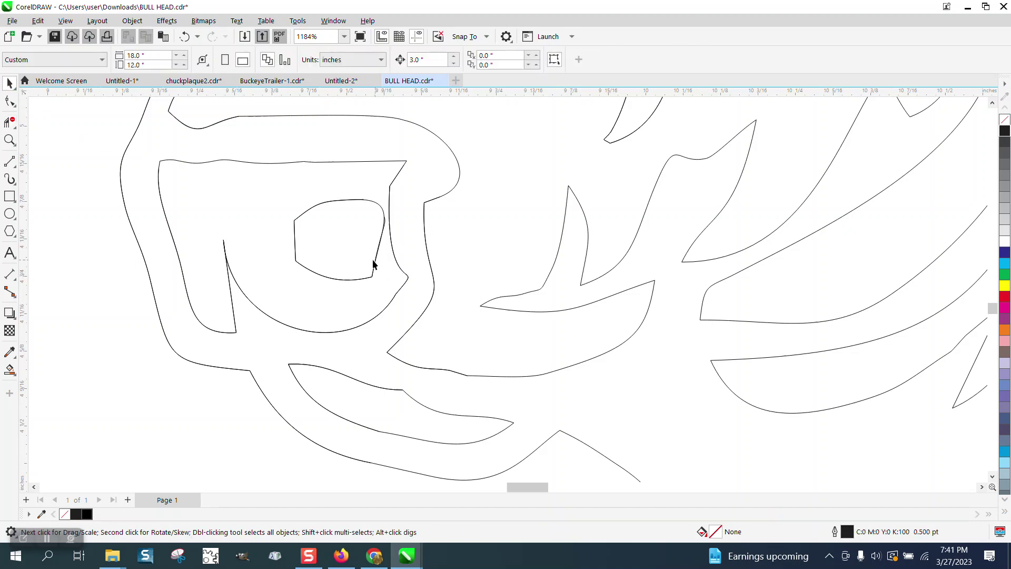
- Move the inner nostril shape aside, delete the leftover curve beneath, and move it back
{"action": "left_click_drag", "start_coordinate": [374, 264], "coordinate": [163, 410]}
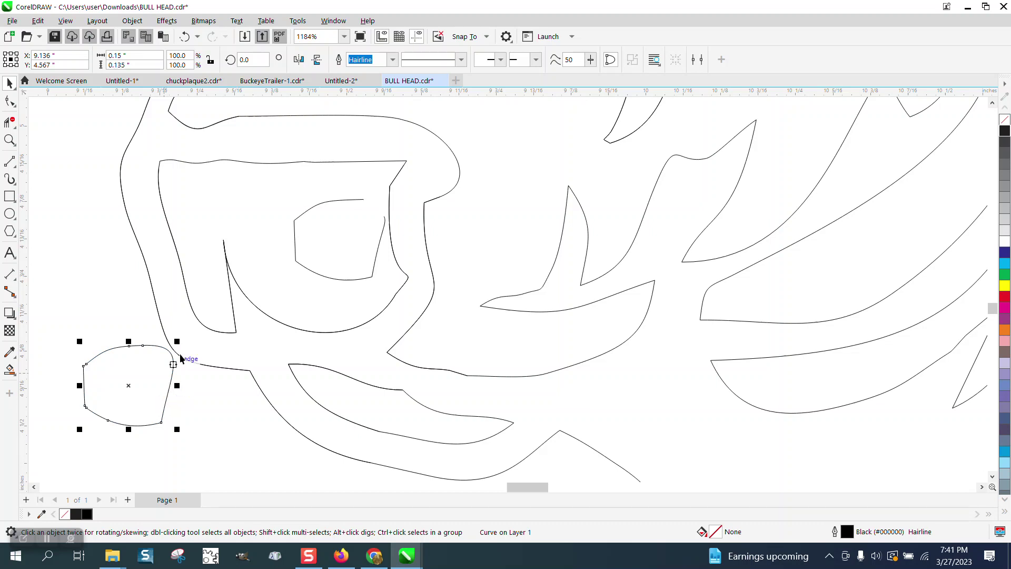
{"action": "left_click", "coordinate": [372, 277]}
{"action": "key", "text": "Delete"}
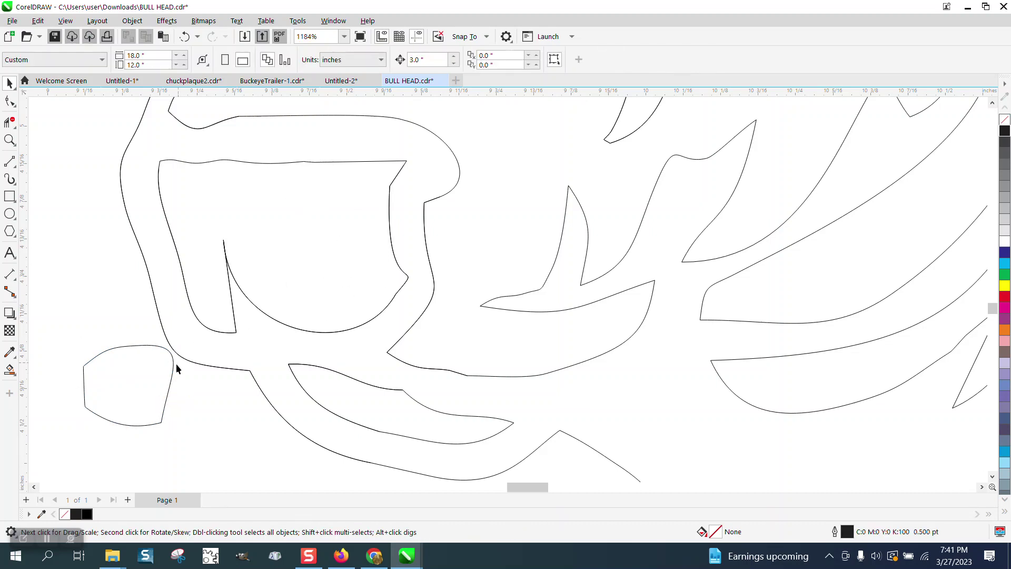
{"action": "left_click_drag", "start_coordinate": [168, 379], "coordinate": [347, 213]}
- Try a node move and an arc deletion on the outer nostril outline, undoing both
{"action": "left_click", "coordinate": [229, 277]}
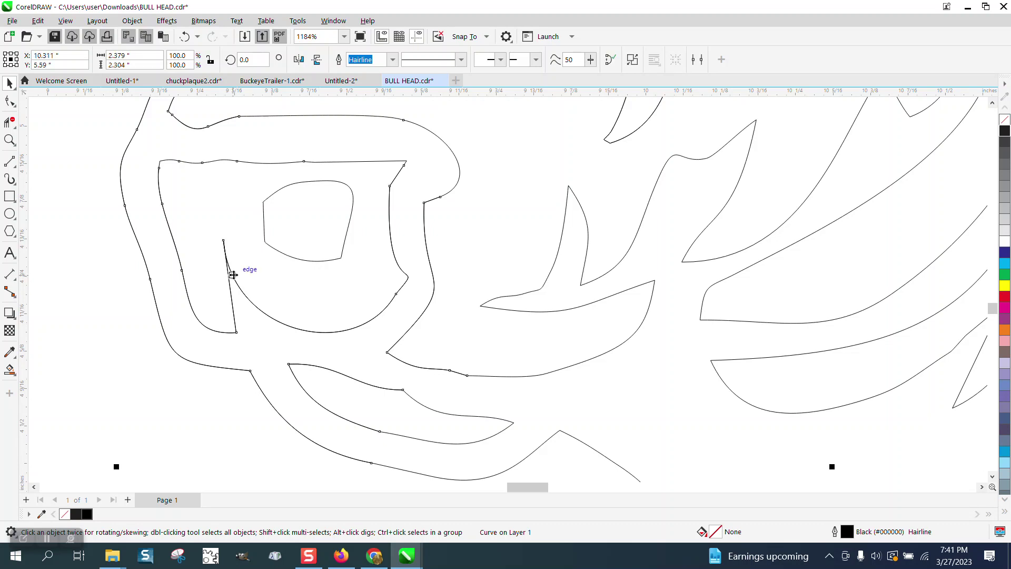
{"action": "left_click", "coordinate": [9, 101]}
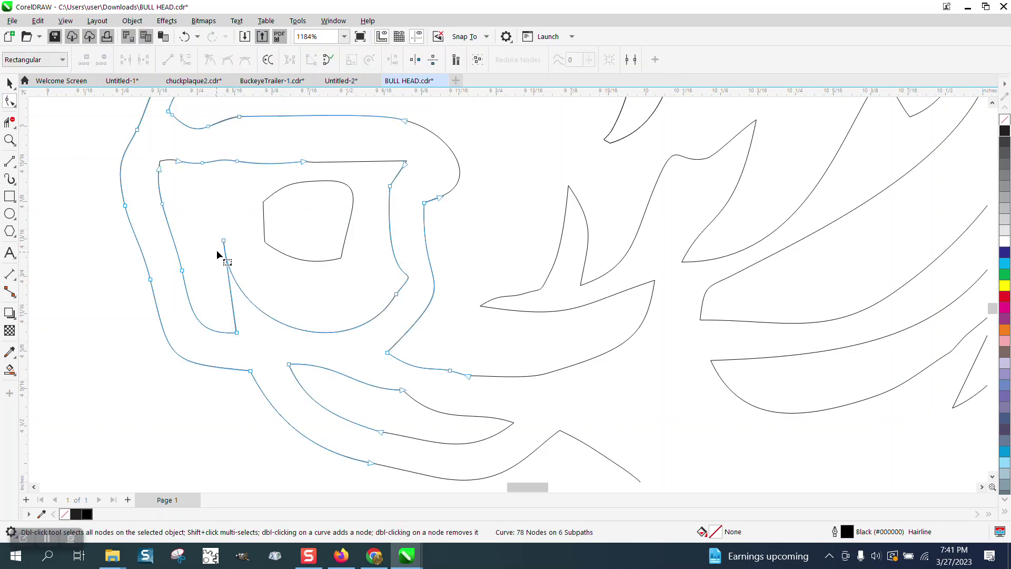
{"action": "left_click_drag", "start_coordinate": [223, 240], "coordinate": [197, 239]}
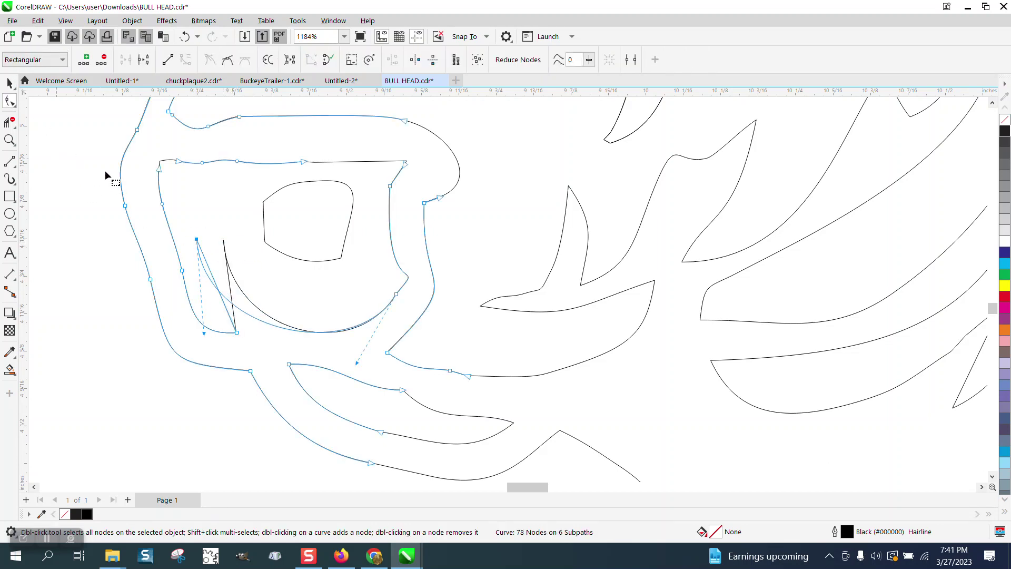
{"action": "left_click", "coordinate": [184, 37]}
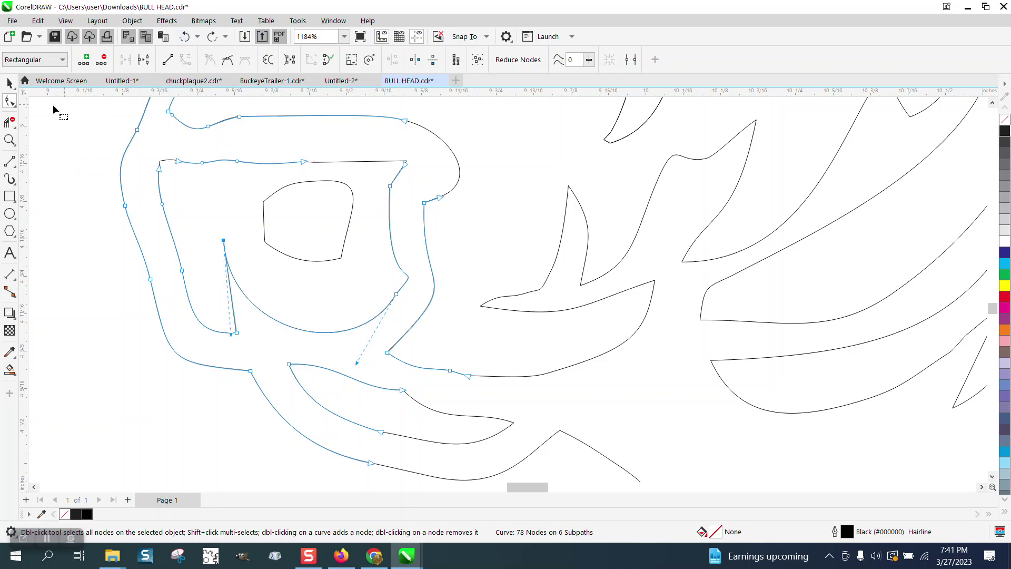
{"action": "left_click", "coordinate": [10, 122]}
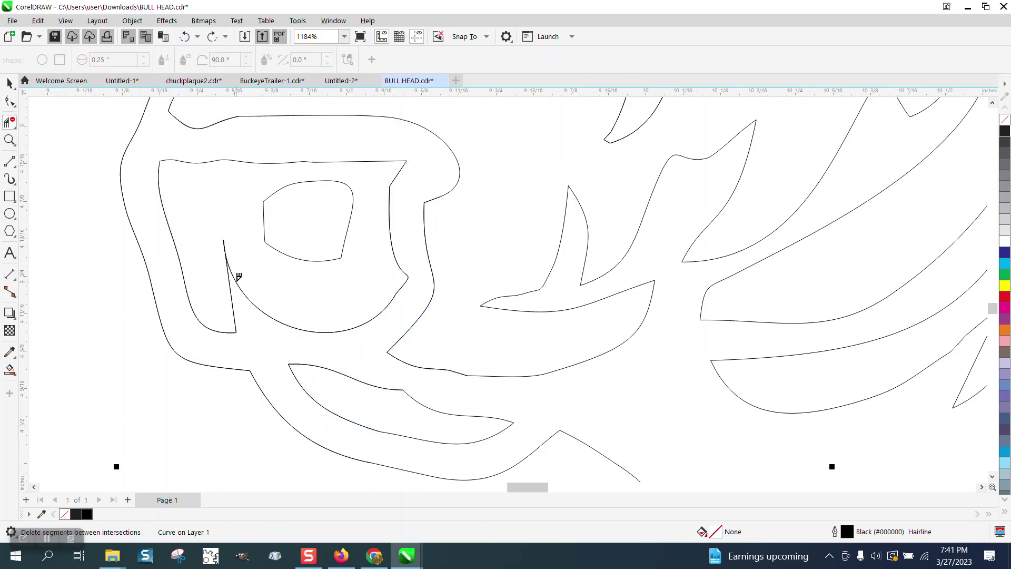
{"action": "left_click", "coordinate": [237, 281]}
{"action": "left_click", "coordinate": [184, 37]}
{"action": "scroll", "coordinate": [215, 266], "scroll_direction": "down", "scroll_amount": 2}
{"action": "scroll", "coordinate": [221, 277], "scroll_direction": "down", "scroll_amount": 5}
{"action": "left_click", "coordinate": [9, 83]}
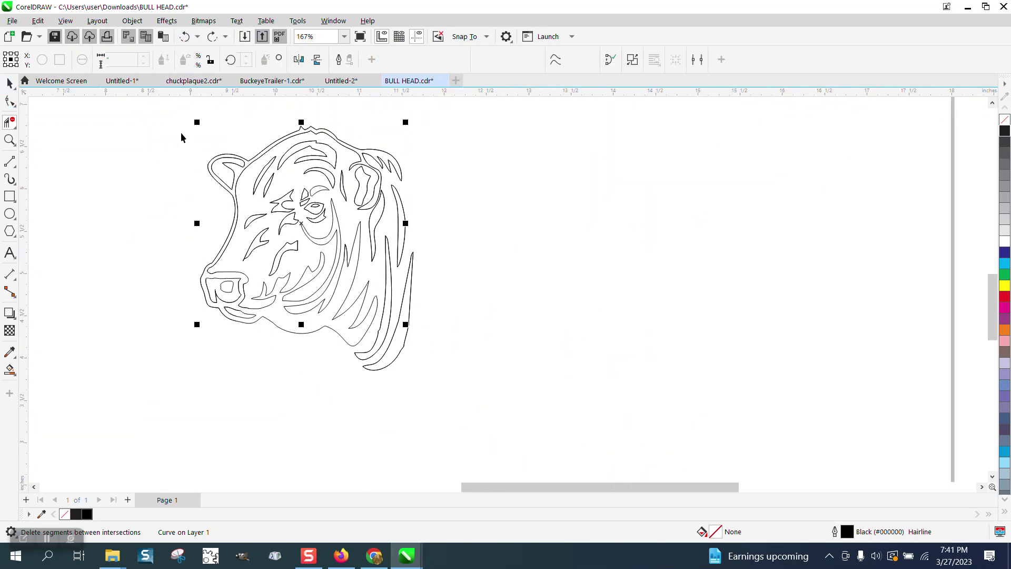
{"action": "left_click_drag", "start_coordinate": [181, 116], "coordinate": [228, 203]}
{"action": "left_click_drag", "start_coordinate": [476, 387], "coordinate": [487, 380]}
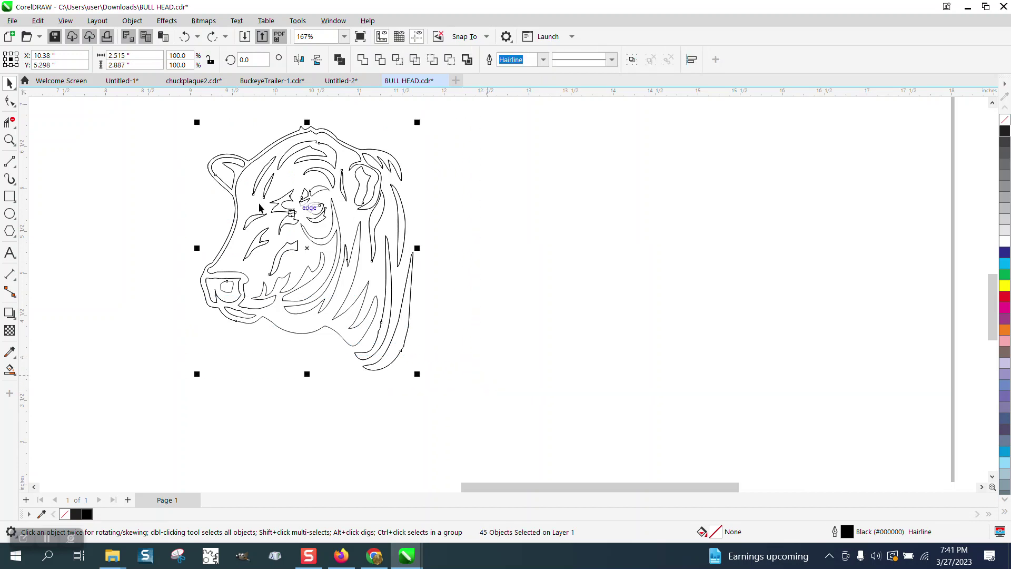
{"action": "left_click", "coordinate": [153, 125]}
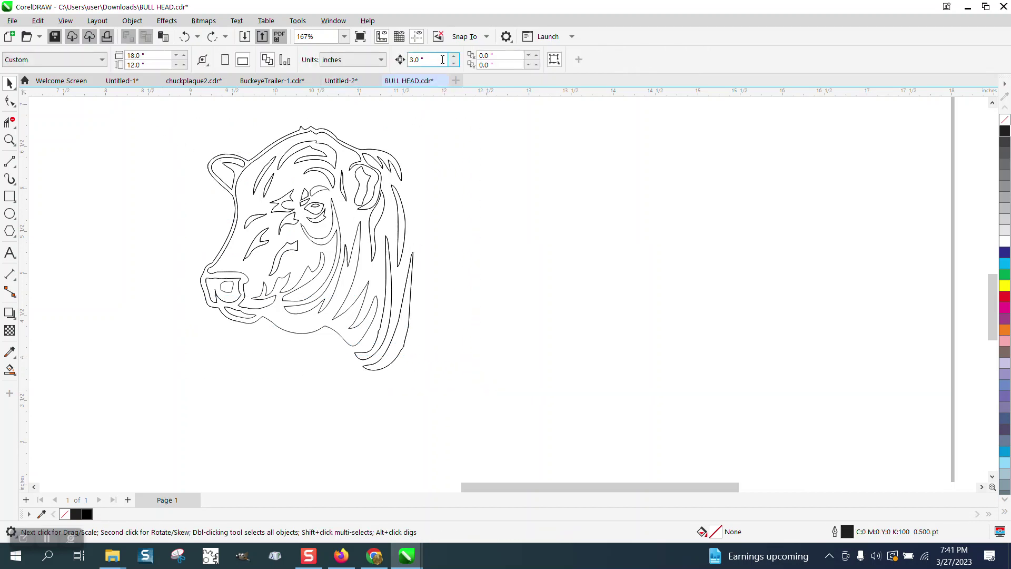
{"action": "key", "text": "Return"}
{"action": "left_click", "coordinate": [10, 140]}
{"action": "left_click_drag", "start_coordinate": [184, 125], "coordinate": [679, 389]}
{"action": "left_click", "coordinate": [10, 370]}
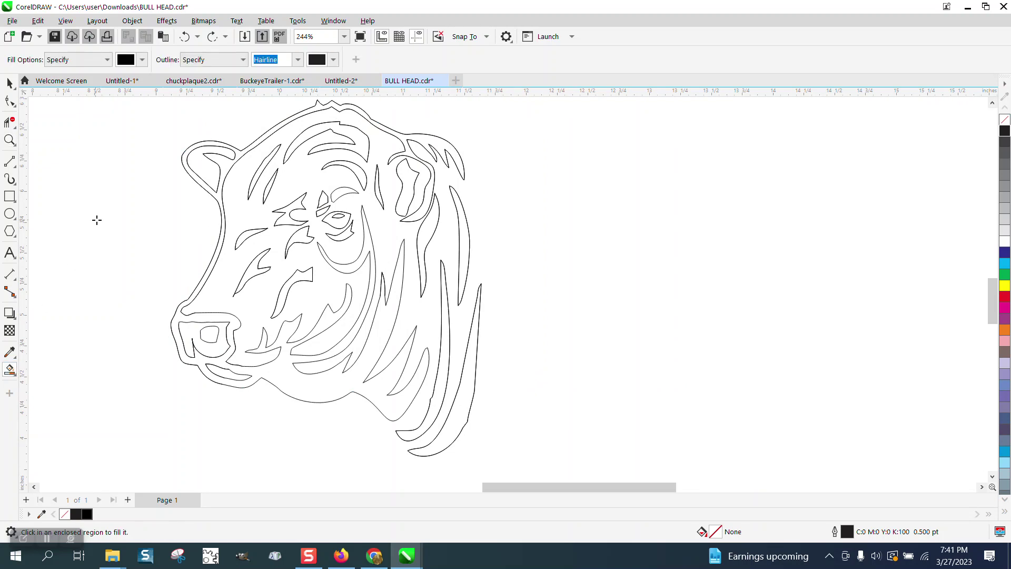
{"action": "left_click", "coordinate": [339, 391]}
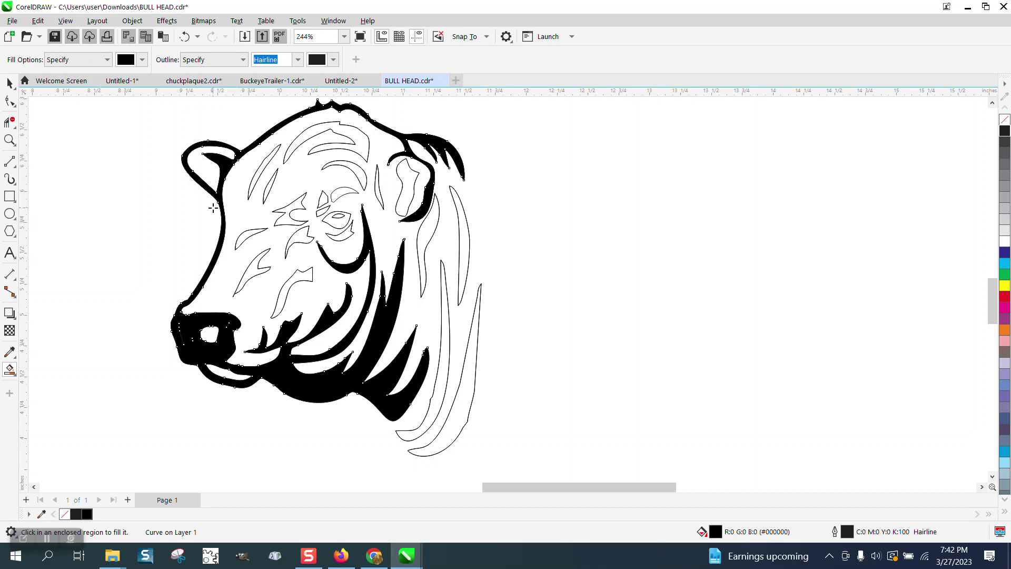
{"action": "left_click", "coordinate": [185, 36]}
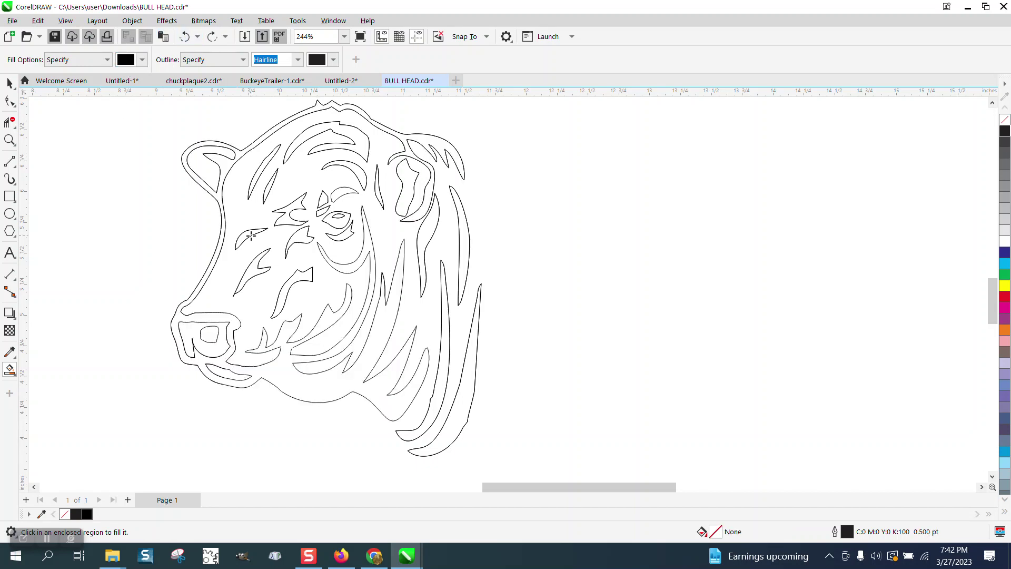
{"action": "scroll", "coordinate": [251, 238], "scroll_direction": "down", "scroll_amount": 1}
- Select all 45 bull head curves and group them
{"action": "left_click", "coordinate": [10, 83]}
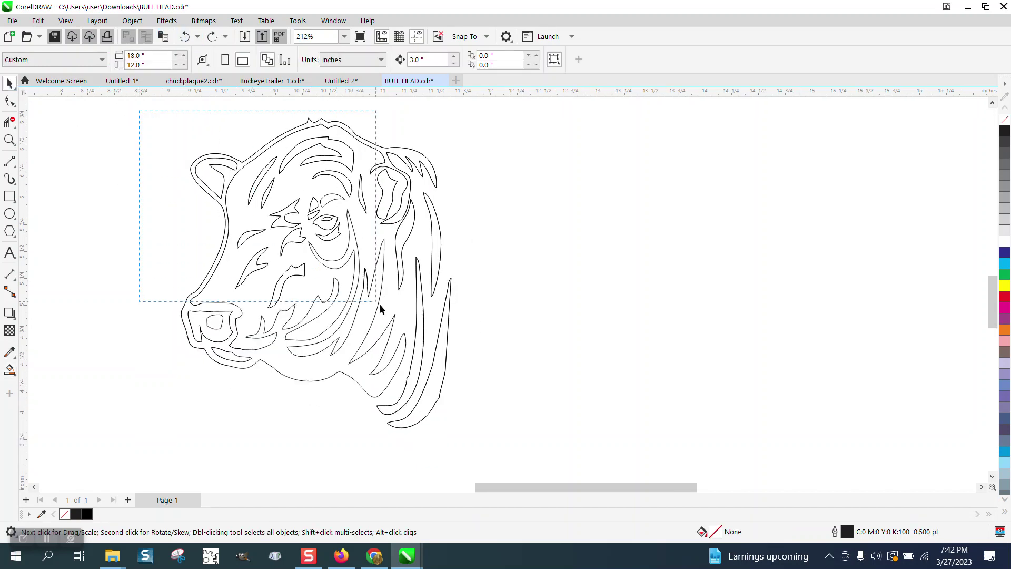
{"action": "key", "text": "ctrl+a"}
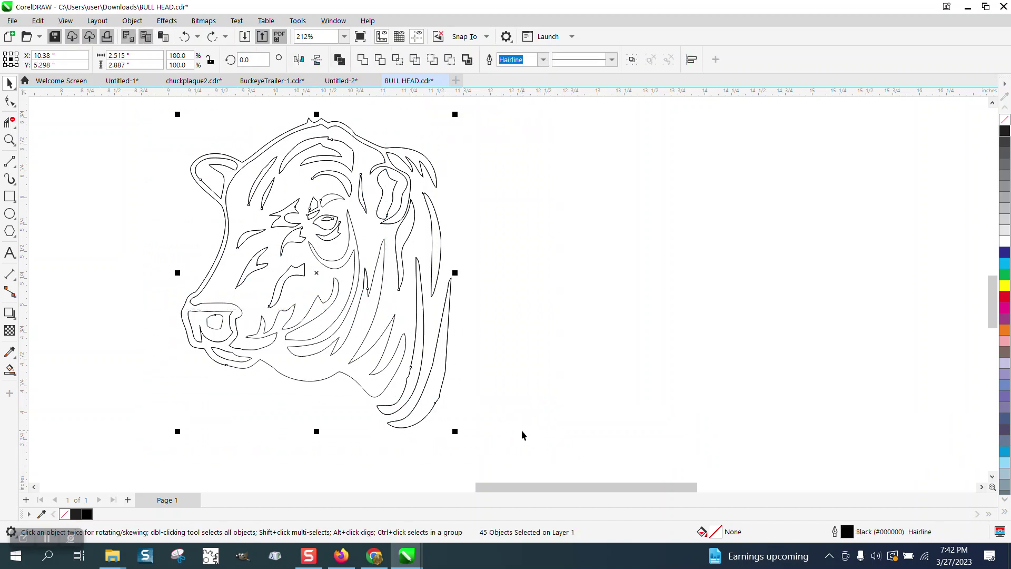
{"action": "key", "text": "ctrl+g"}
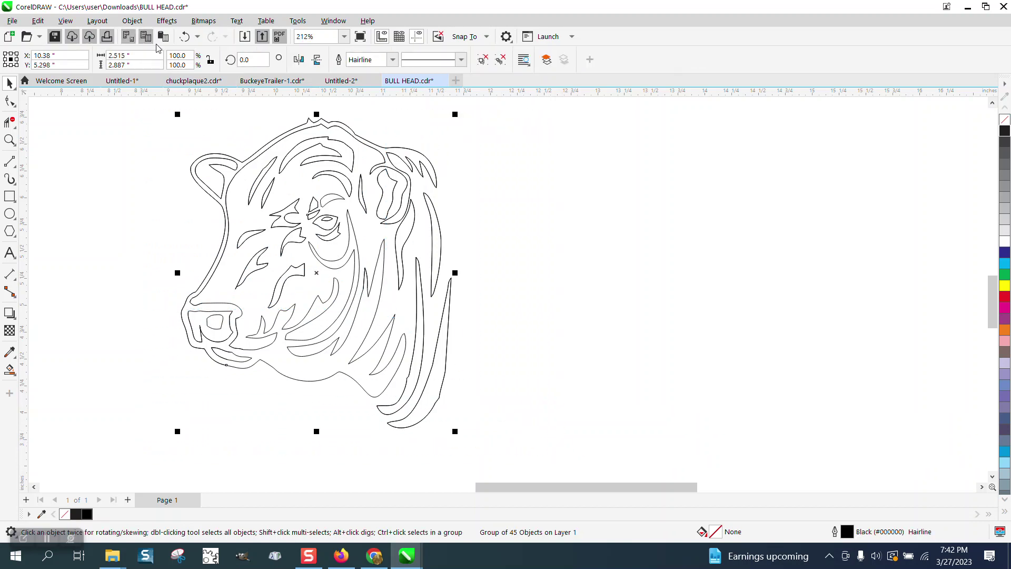
- Smart Fill the outer outline, cheek, whisker, eyebrow, star region and two slivers black
{"action": "left_click", "coordinate": [10, 370]}
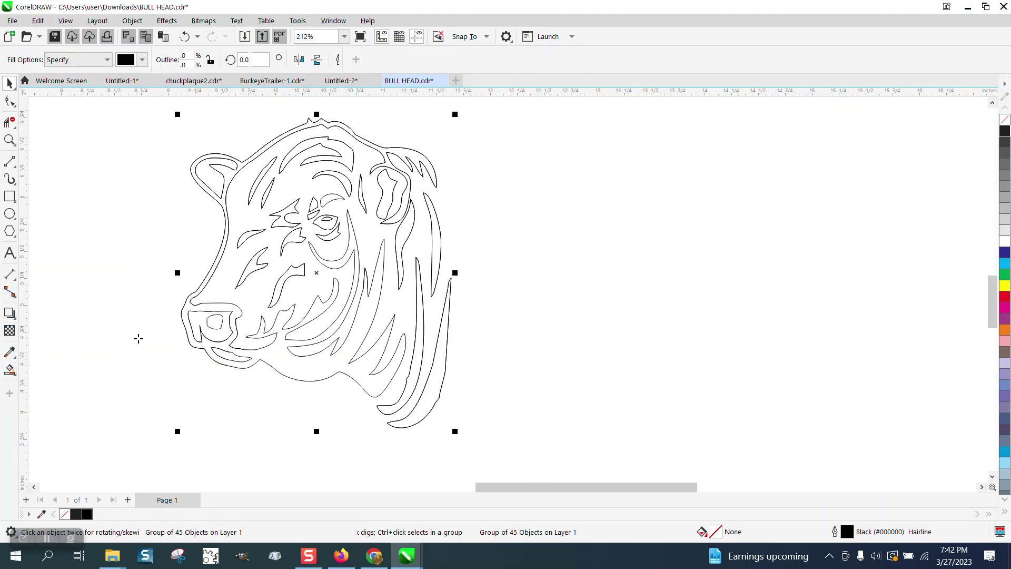
{"action": "left_click", "coordinate": [266, 356]}
{"action": "left_click", "coordinate": [279, 285]}
{"action": "left_click", "coordinate": [250, 266]}
{"action": "left_click", "coordinate": [257, 232]}
{"action": "left_click", "coordinate": [289, 211]}
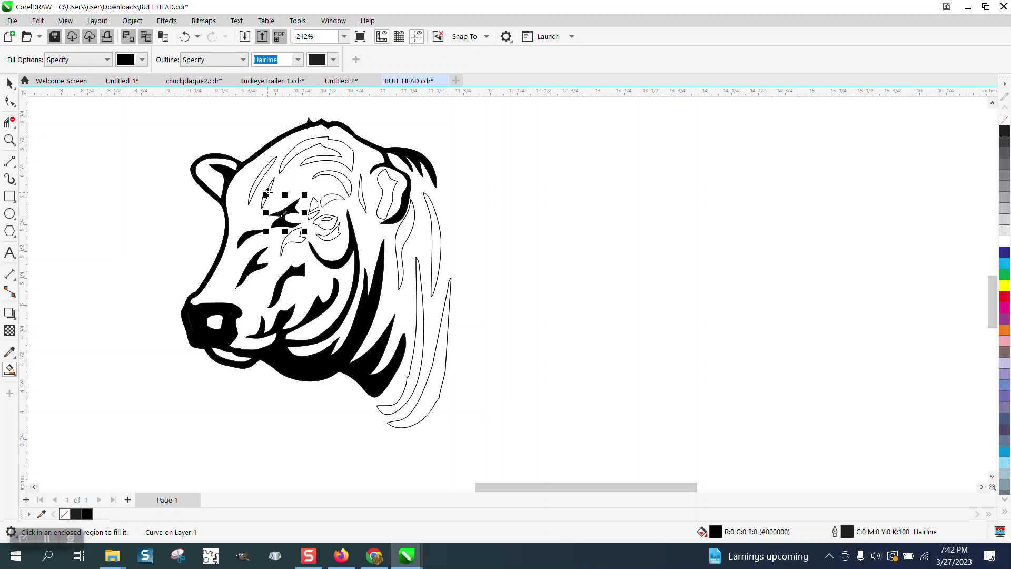
{"action": "left_click", "coordinate": [266, 183]}
{"action": "left_click", "coordinate": [263, 180]}
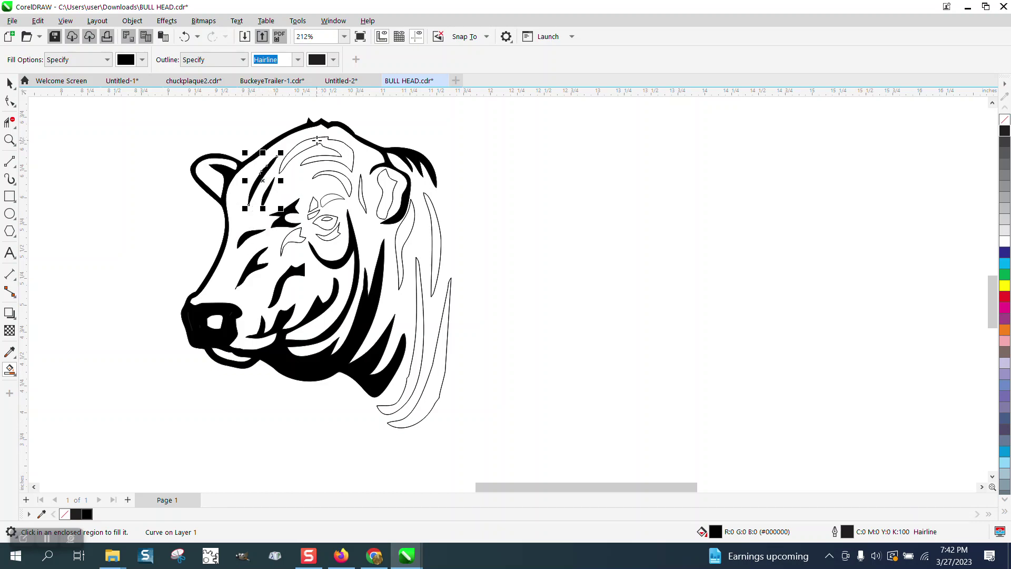
- Smart Fill the forehead arcs, inner ear, ear sliver and right neck strips black
{"action": "left_click", "coordinate": [318, 140]}
{"action": "left_click", "coordinate": [347, 180]}
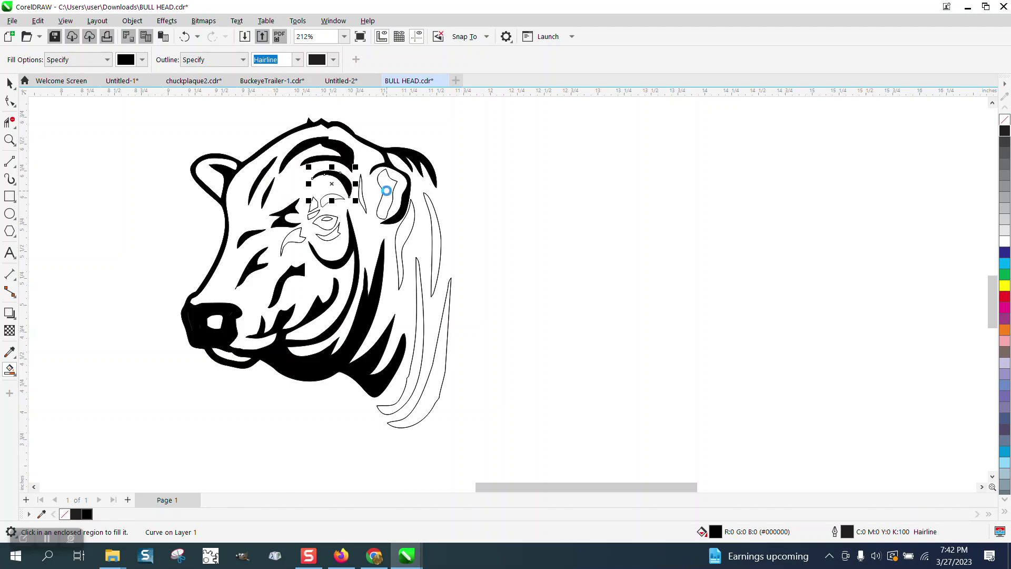
{"action": "left_click", "coordinate": [387, 190]}
{"action": "left_click", "coordinate": [360, 198]}
{"action": "left_click", "coordinate": [438, 292]}
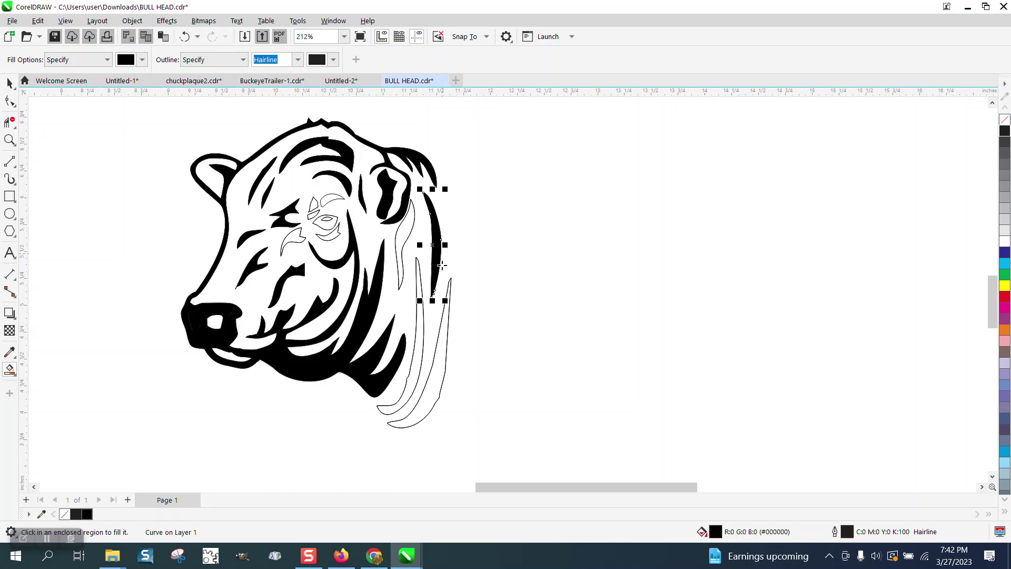
{"action": "left_click", "coordinate": [444, 345]}
{"action": "left_click", "coordinate": [419, 339]}
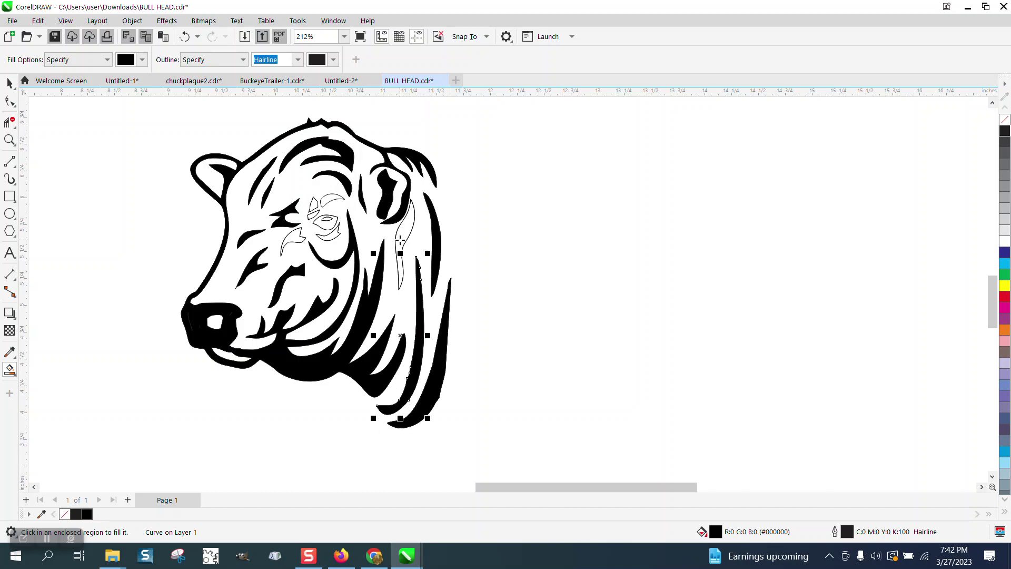
{"action": "left_click", "coordinate": [401, 240]}
- Smart Fill the horn curve, lower crescent, eye and two brow shapes black
{"action": "key", "text": "z"}
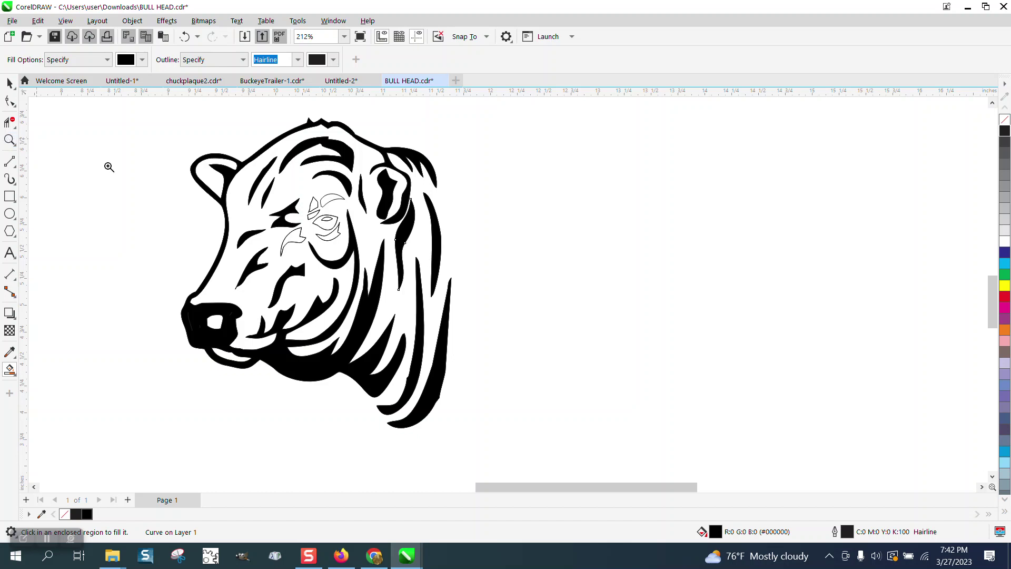
{"action": "left_click_drag", "start_coordinate": [243, 200], "coordinate": [416, 259]}
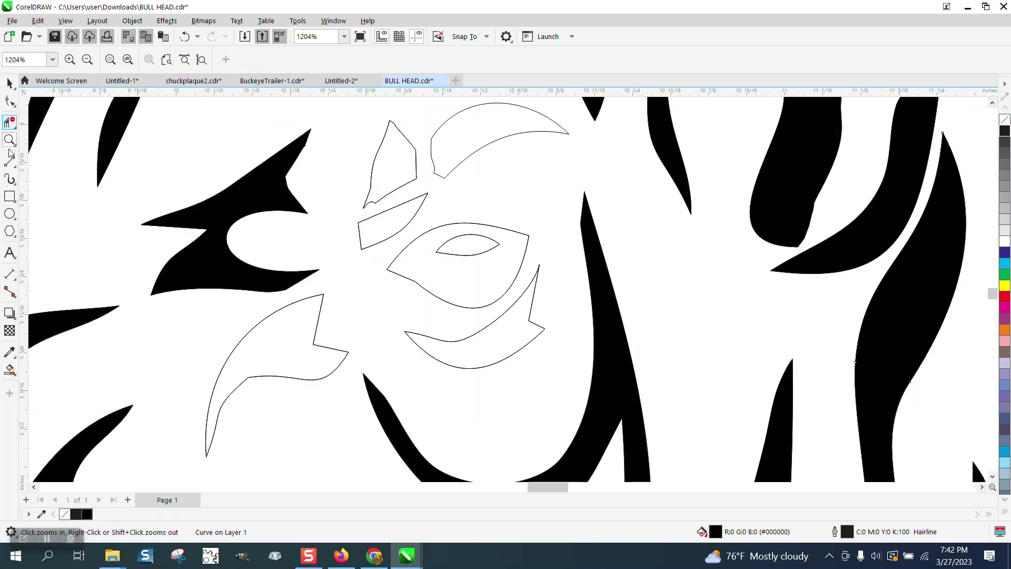
{"action": "left_click", "coordinate": [10, 370]}
{"action": "left_click", "coordinate": [306, 343]}
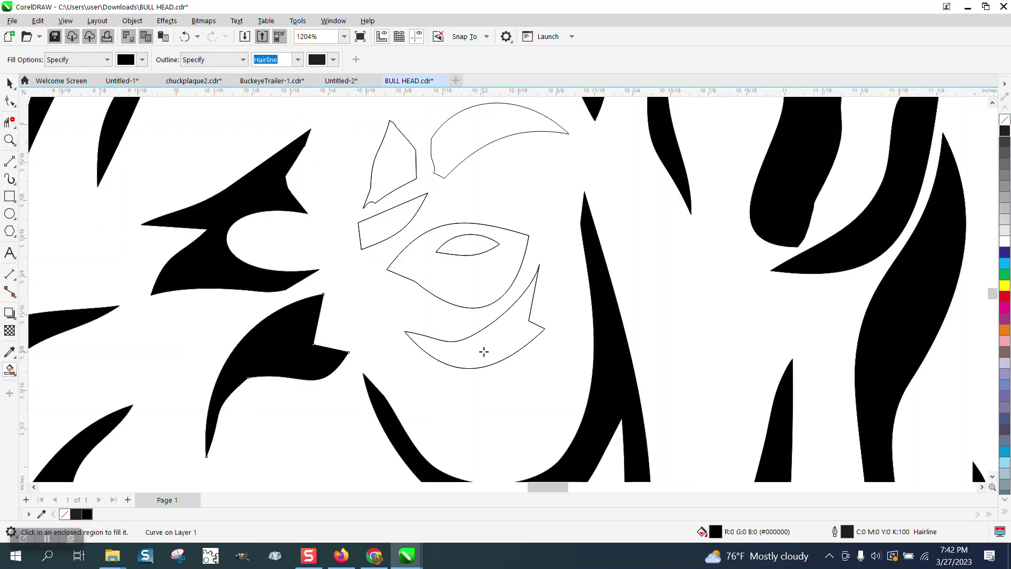
{"action": "left_click", "coordinate": [483, 351]}
{"action": "left_click", "coordinate": [468, 289]}
{"action": "left_click", "coordinate": [395, 225]}
{"action": "left_click", "coordinate": [394, 187]}
{"action": "scroll", "coordinate": [349, 312], "scroll_direction": "down", "scroll_amount": 5}
- Fill the crescent above the eye black and shift the new fill off to the right
{"action": "left_click", "coordinate": [10, 84]}
{"action": "left_click", "coordinate": [314, 307]}
{"action": "left_click", "coordinate": [10, 370]}
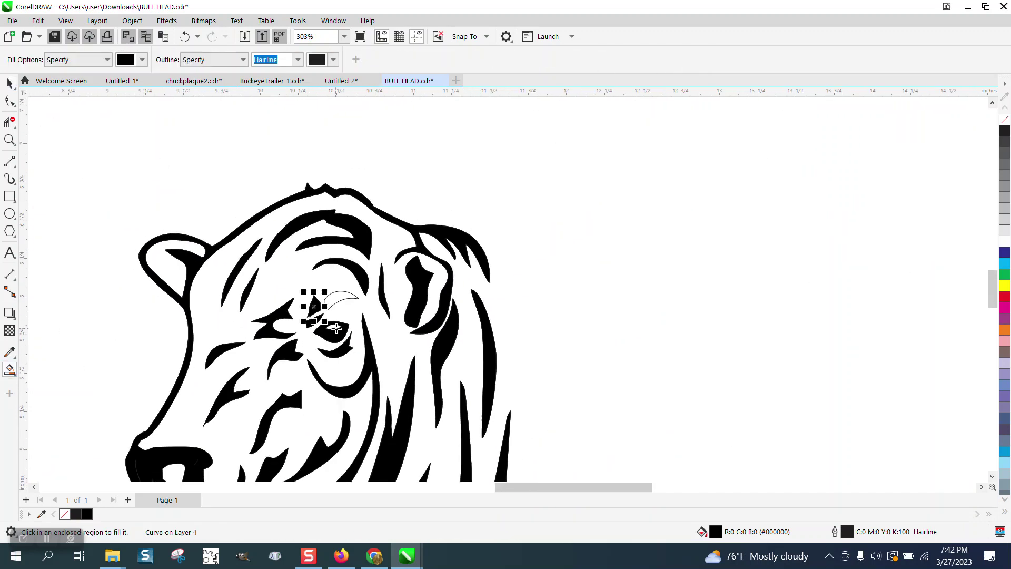
{"action": "left_click", "coordinate": [340, 295]}
{"action": "key", "text": "shift+Right"}
{"action": "key", "text": "shift+Right"}
{"action": "key", "text": "shift+Right"}
{"action": "key", "text": "shift+Right"}
{"action": "key", "text": "shift+Right"}
{"action": "key", "text": "shift+Right"}
{"action": "key", "text": "shift+Right"}
{"action": "key", "text": "shift+Right"}
{"action": "key", "text": "shift+Right"}
{"action": "key", "text": "shift+Right"}
{"action": "key", "text": "shift+Right"}
{"action": "key", "text": "shift+Right"}
{"action": "key", "text": "shift+Right"}
{"action": "key", "text": "shift+Right"}
{"action": "key", "text": "shift+Right"}
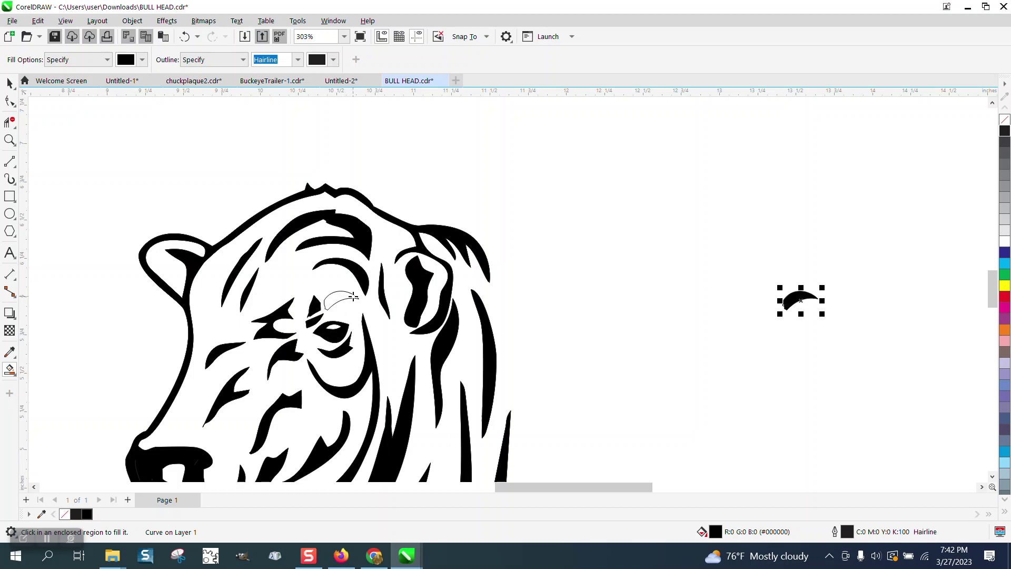
- Drag the filled crescent back into place over the bull's eye area
{"action": "left_click", "coordinate": [10, 83]}
{"action": "left_click", "coordinate": [43, 101]}
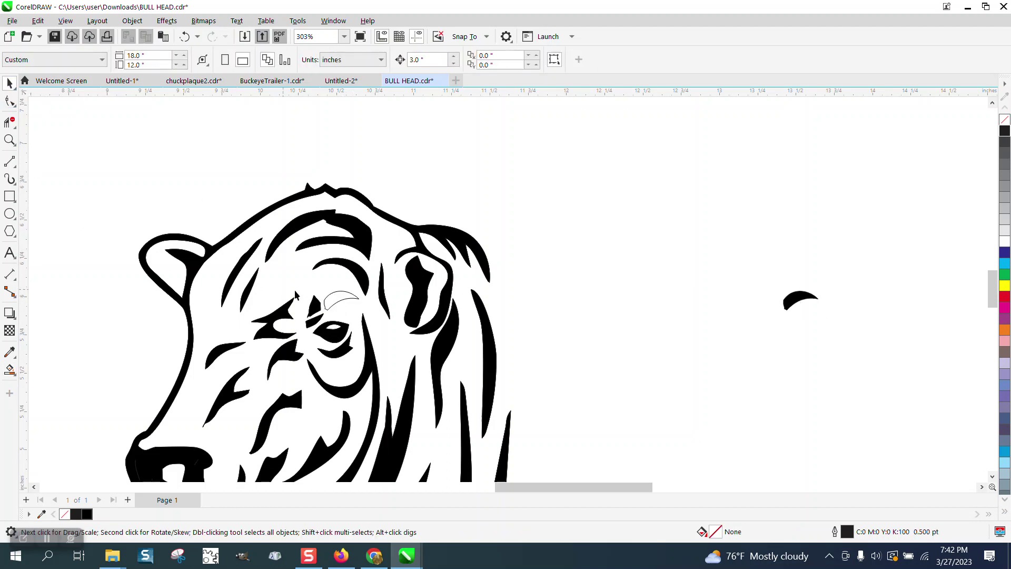
{"action": "left_click", "coordinate": [339, 301]}
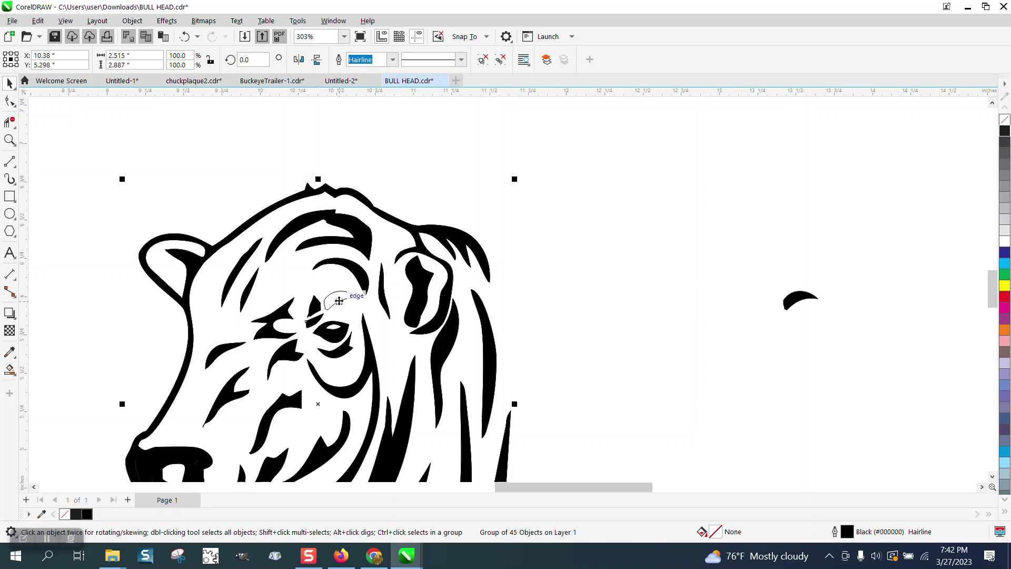
{"action": "left_click", "coordinate": [338, 305]}
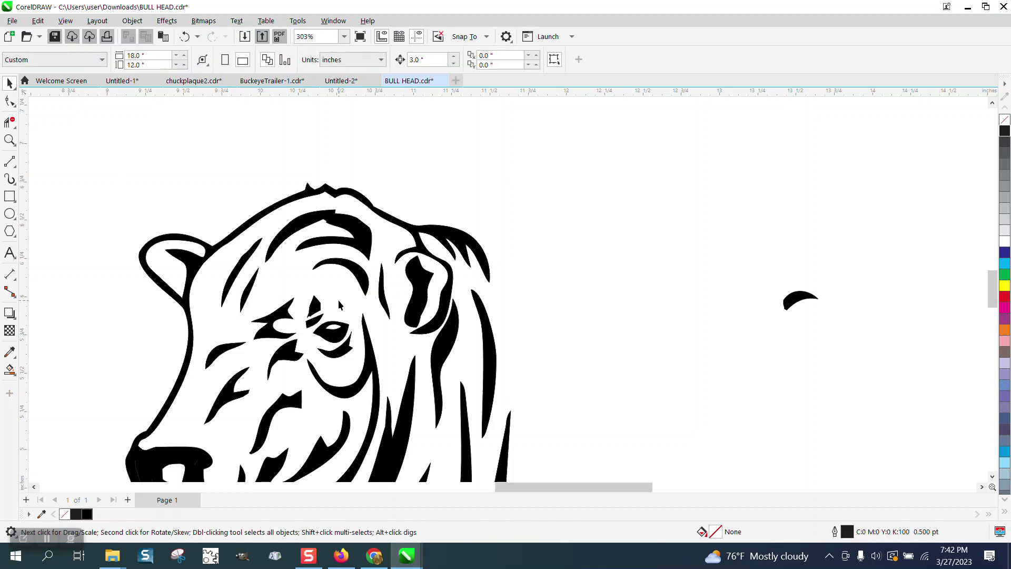
{"action": "left_click", "coordinate": [803, 302]}
{"action": "left_click_drag", "start_coordinate": [803, 302], "coordinate": [344, 302]}
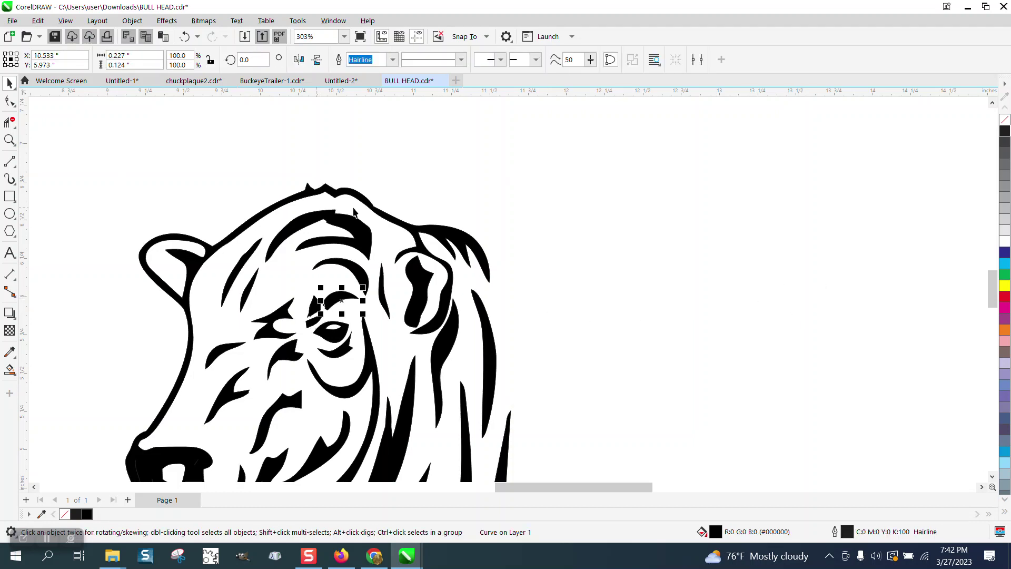
{"action": "left_click", "coordinate": [9, 139]}
{"action": "left_click_drag", "start_coordinate": [282, 164], "coordinate": [396, 226]}
{"action": "right_click", "coordinate": [314, 221]}
- Set the head's outer outline curve to no fill
{"action": "right_click", "coordinate": [314, 232]}
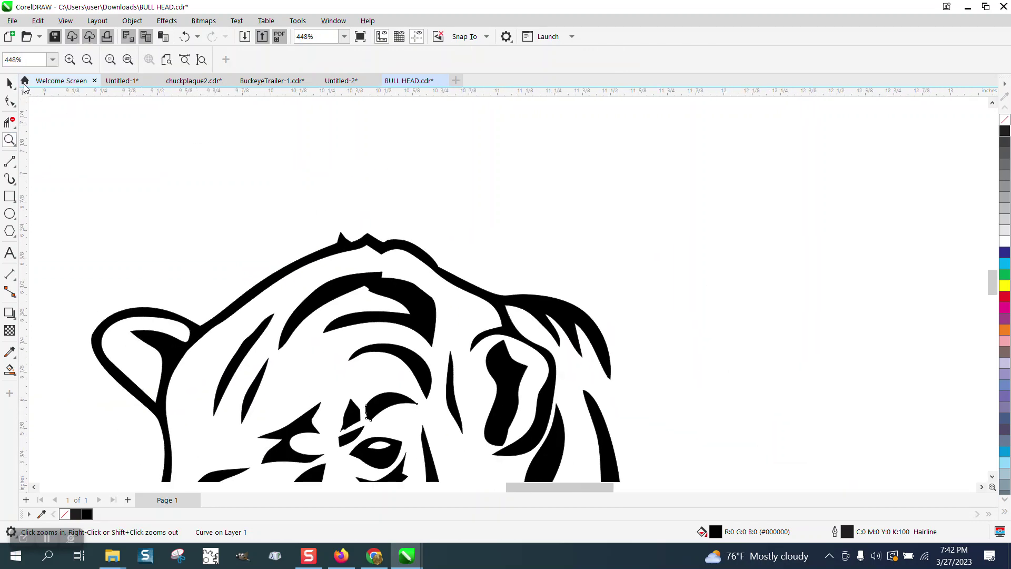
{"action": "left_click", "coordinate": [10, 83]}
{"action": "left_click", "coordinate": [366, 249]}
{"action": "left_click", "coordinate": [1005, 119]}
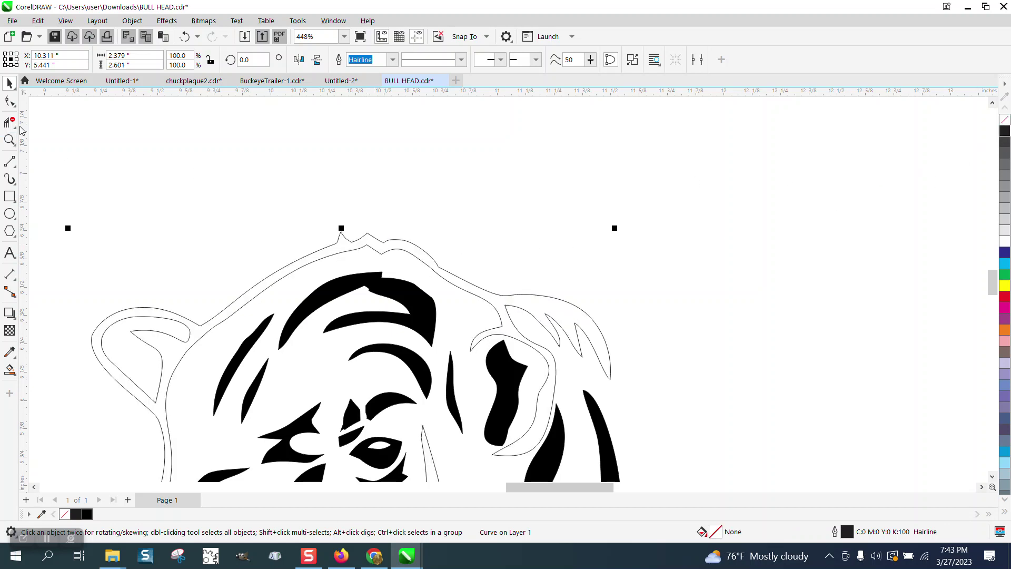
- Delete the three nodes forming the peak at the top of the head outline
{"action": "left_click", "coordinate": [17, 108]}
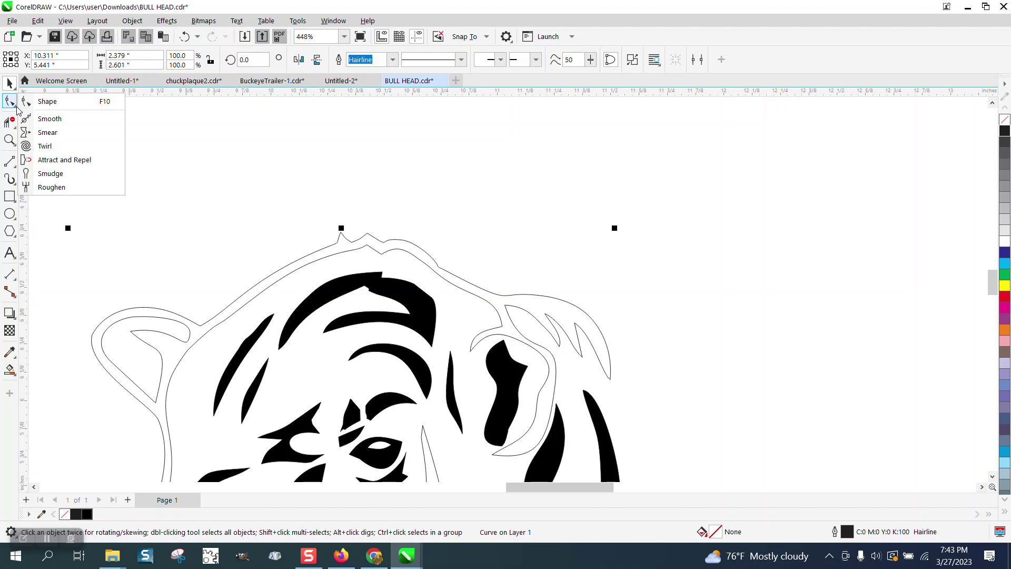
{"action": "left_click", "coordinate": [47, 101]}
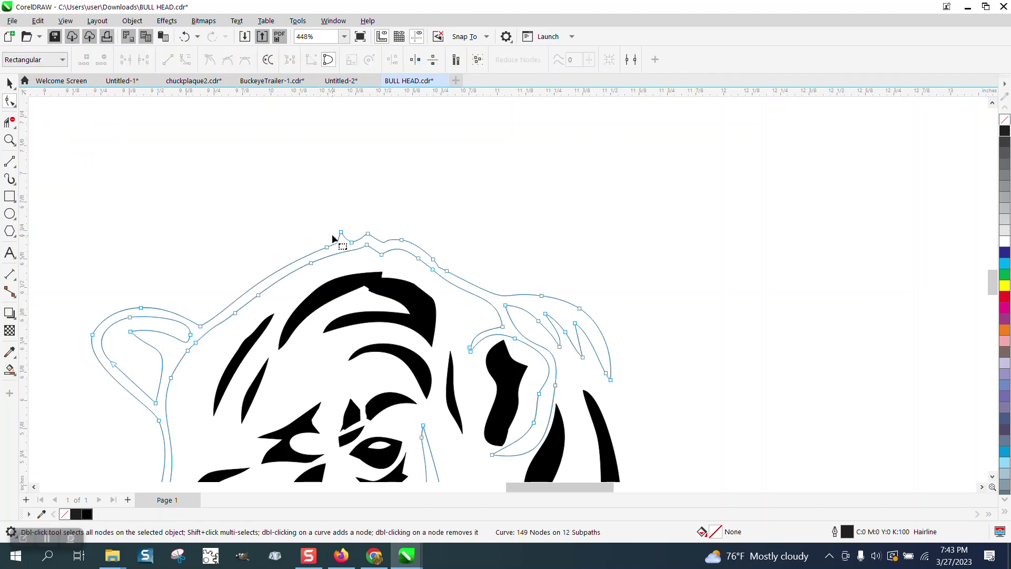
{"action": "left_click_drag", "start_coordinate": [326, 226], "coordinate": [357, 243]}
{"action": "key", "text": "Delete"}
{"action": "left_click", "coordinate": [323, 240]}
{"action": "key", "text": "Delete"}
{"action": "scroll", "coordinate": [323, 240], "scroll_direction": "down", "scroll_amount": 5}
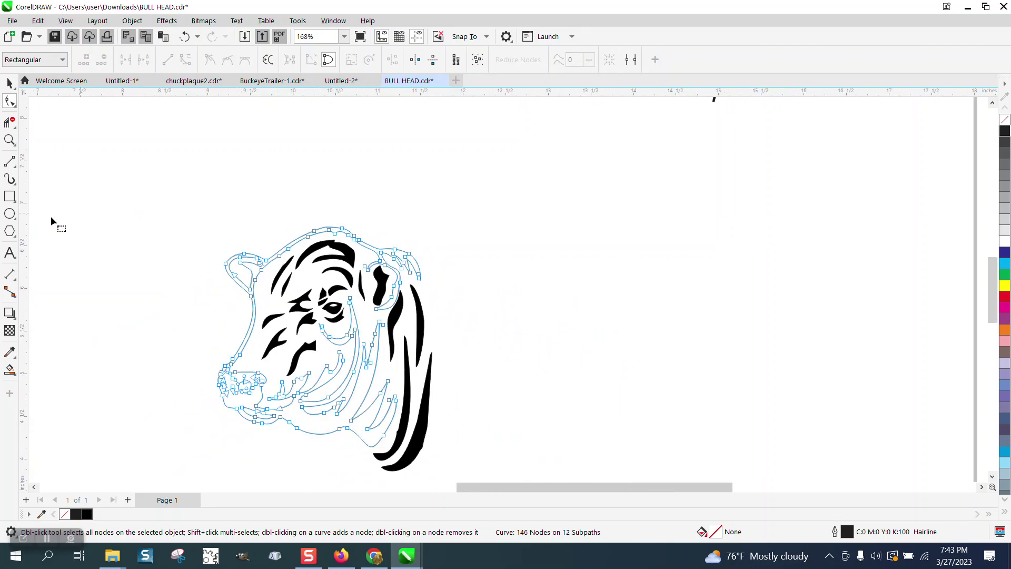
{"action": "left_click", "coordinate": [10, 368]}
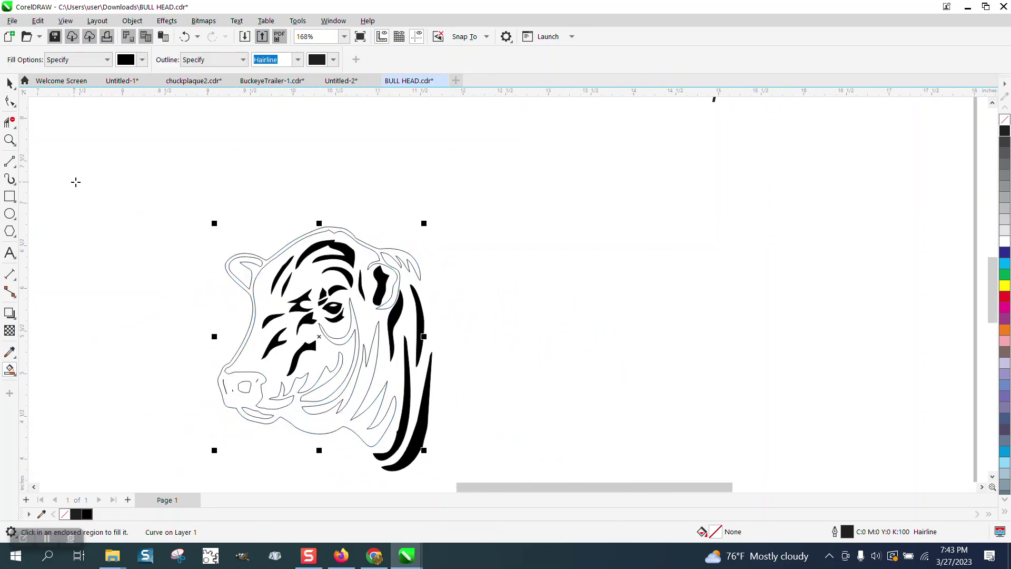
{"action": "left_click", "coordinate": [9, 82]}
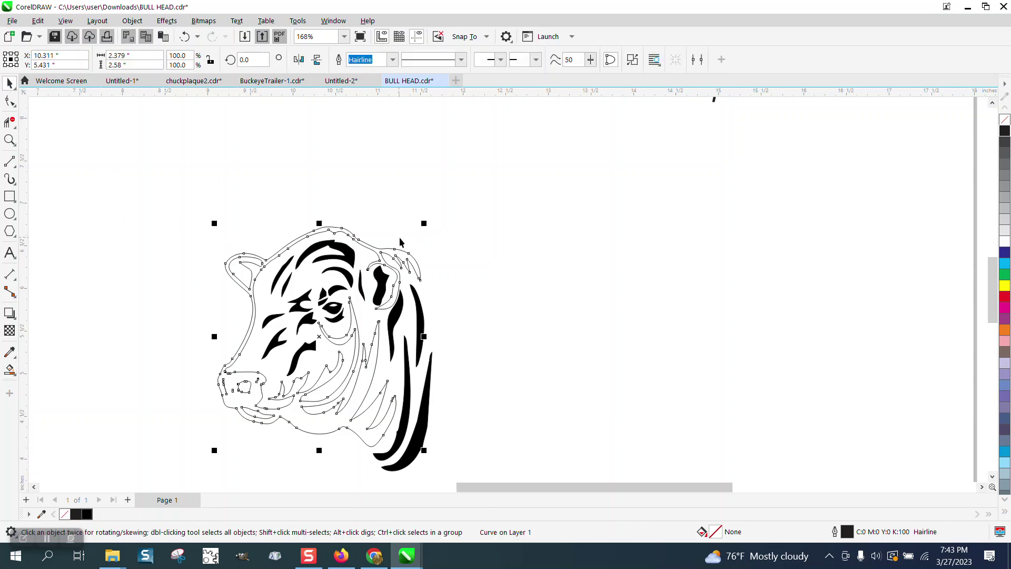
{"action": "left_click", "coordinate": [428, 240]}
{"action": "left_click", "coordinate": [413, 258]}
{"action": "mouse_move", "coordinate": [414, 258]}
{"action": "left_mouse_down"}
{"action": "mouse_move", "coordinate": [669, 258]}
{"action": "mouse_move", "coordinate": [414, 261]}
{"action": "left_mouse_up"}
{"action": "left_click", "coordinate": [9, 370]}
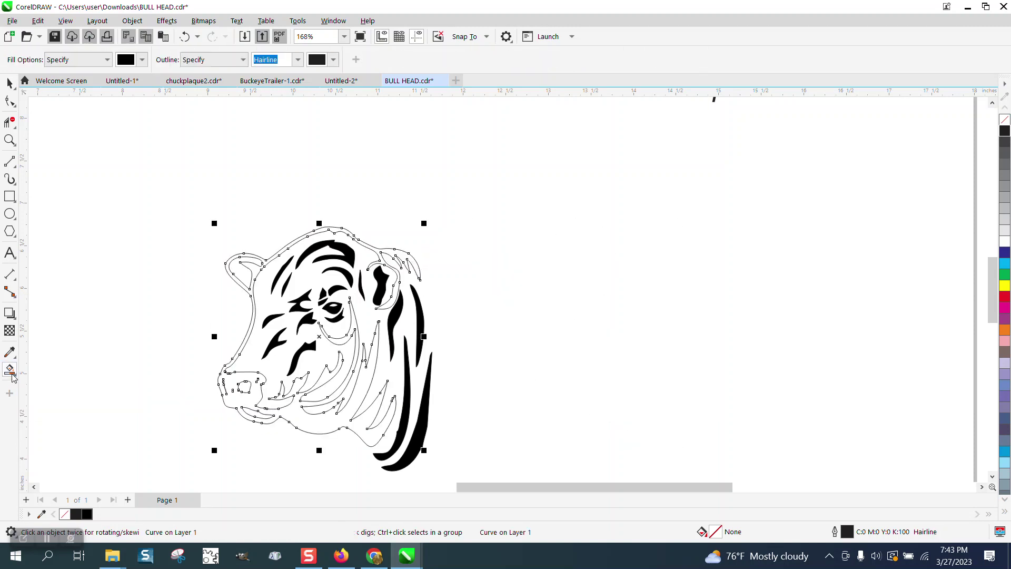
{"action": "left_click", "coordinate": [255, 402]}
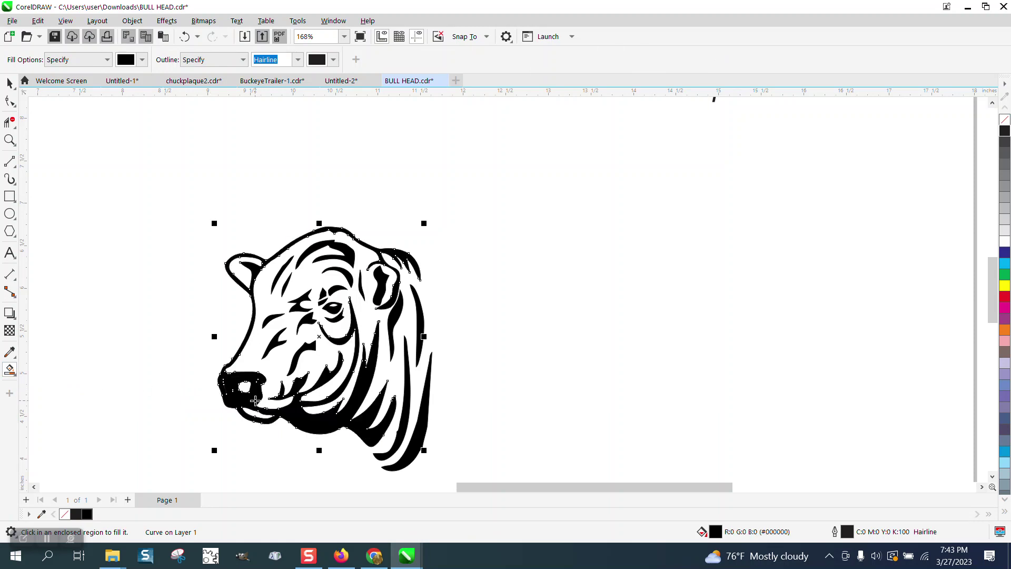
{"action": "left_click", "coordinate": [184, 37]}
{"action": "left_click", "coordinate": [9, 140]}
- Delete the short stray segments around the nose, then select the whole bull head
{"action": "left_click_drag", "start_coordinate": [229, 372], "coordinate": [293, 412]}
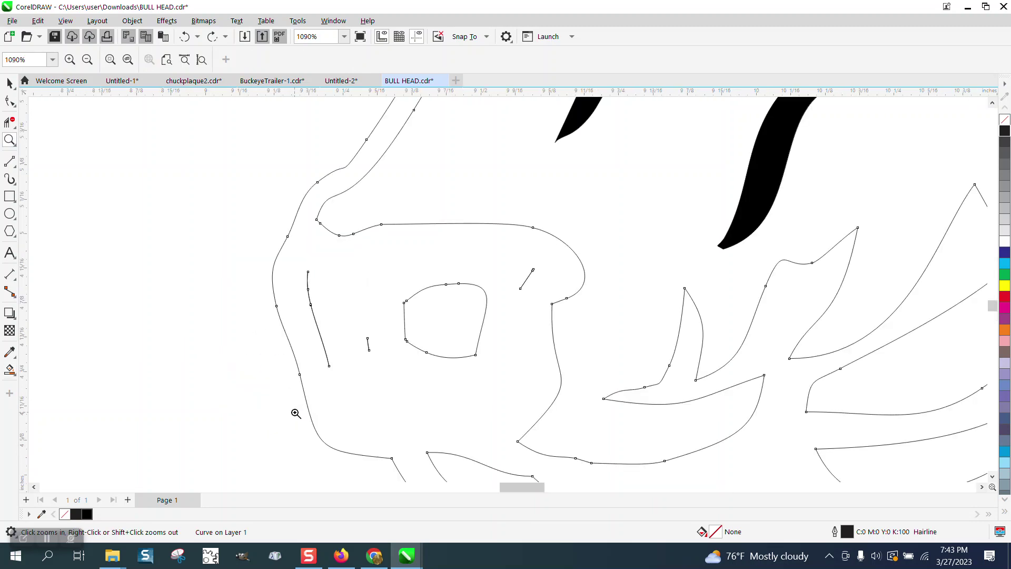
{"action": "left_click", "coordinate": [9, 122]}
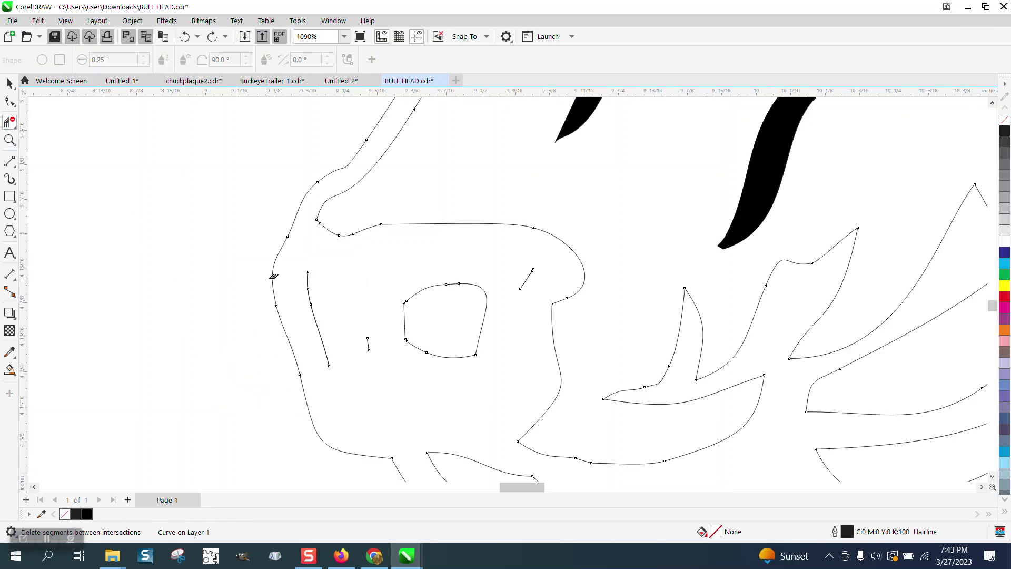
{"action": "left_click", "coordinate": [309, 287]}
{"action": "left_click_drag", "start_coordinate": [392, 355], "coordinate": [394, 356]}
{"action": "left_click", "coordinate": [528, 279]}
{"action": "left_click_drag", "start_coordinate": [463, 266], "coordinate": [420, 253]}
{"action": "scroll", "coordinate": [242, 289], "scroll_direction": "down", "scroll_amount": 6}
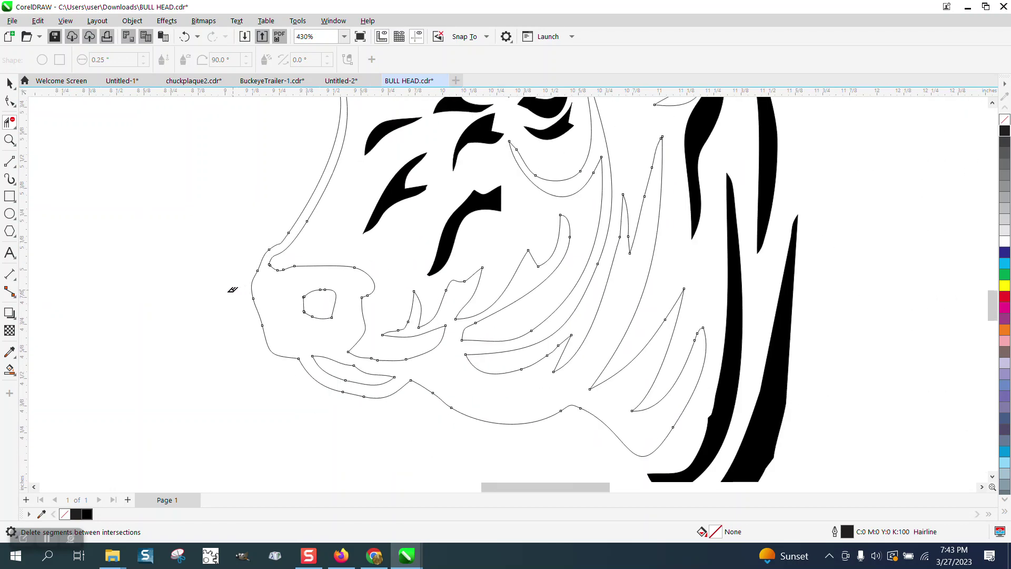
{"action": "double_click", "coordinate": [10, 82]}
- Smart Fill the whole bull head black, nudge the fill left, and delete the original outline
{"action": "key", "text": "shift+s"}
{"action": "left_click", "coordinate": [272, 312]}
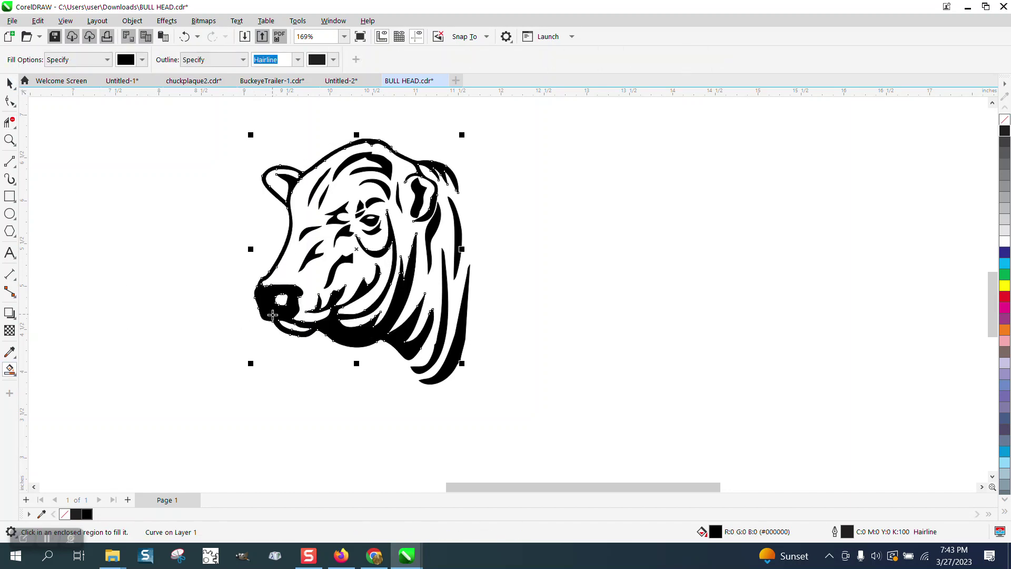
{"action": "key", "text": "Left"}
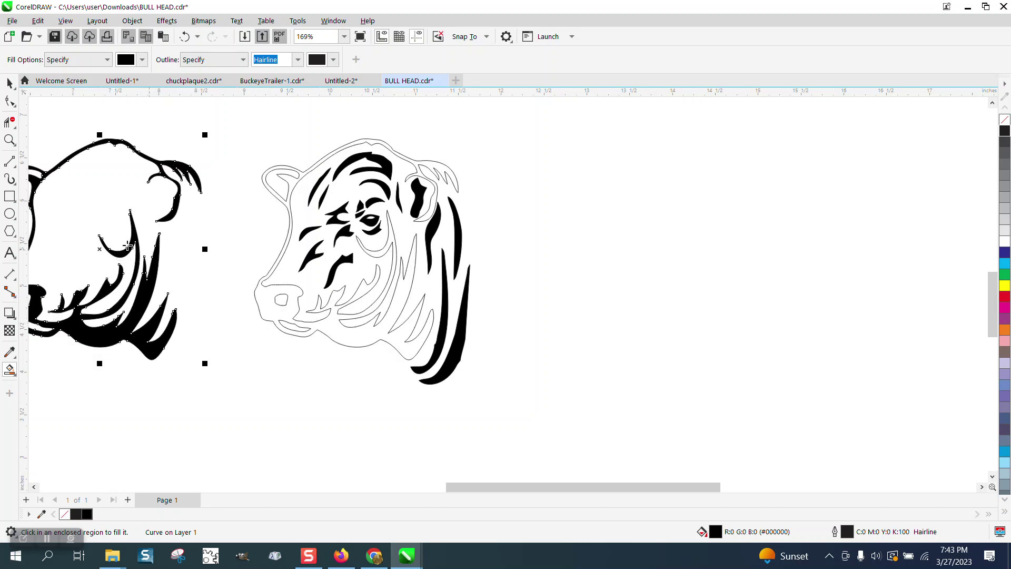
{"action": "left_click", "coordinate": [9, 82]}
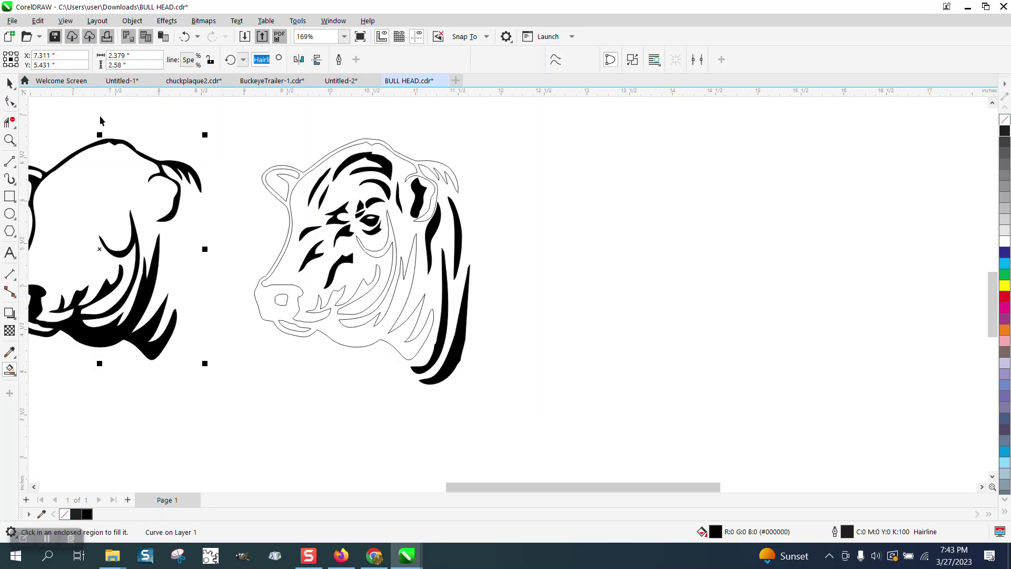
{"action": "left_click", "coordinate": [305, 175]}
{"action": "key", "text": "Delete"}
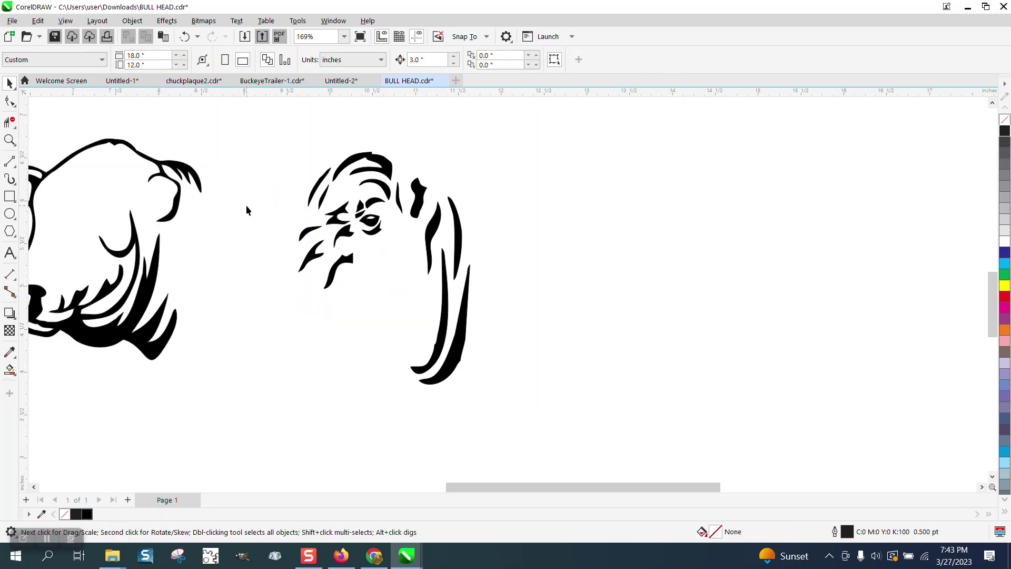
- Move the black silhouette back into place and zoom in on the finished head
{"action": "left_click", "coordinate": [201, 183]}
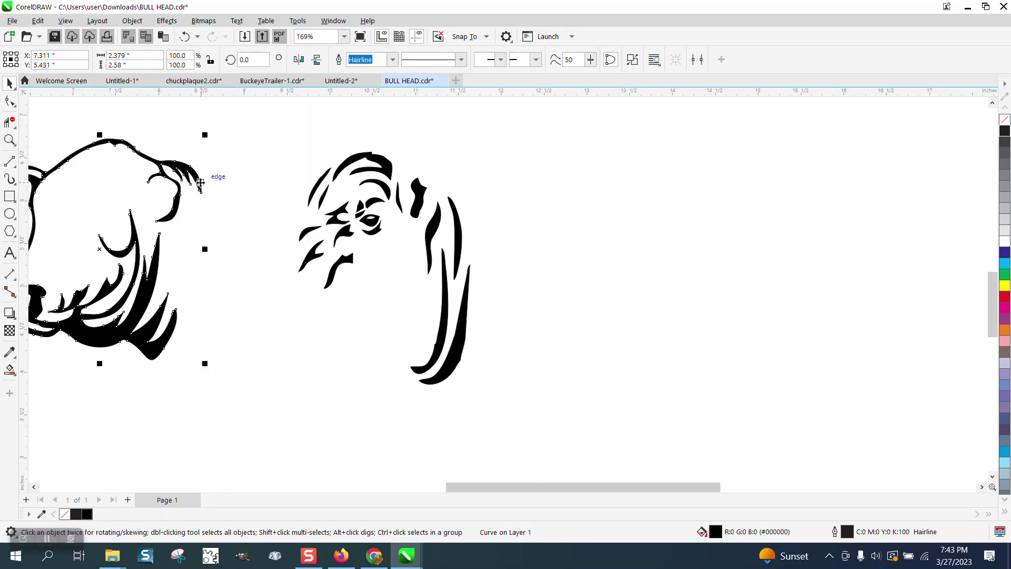
{"action": "key", "text": "Right"}
{"action": "left_click", "coordinate": [176, 284]}
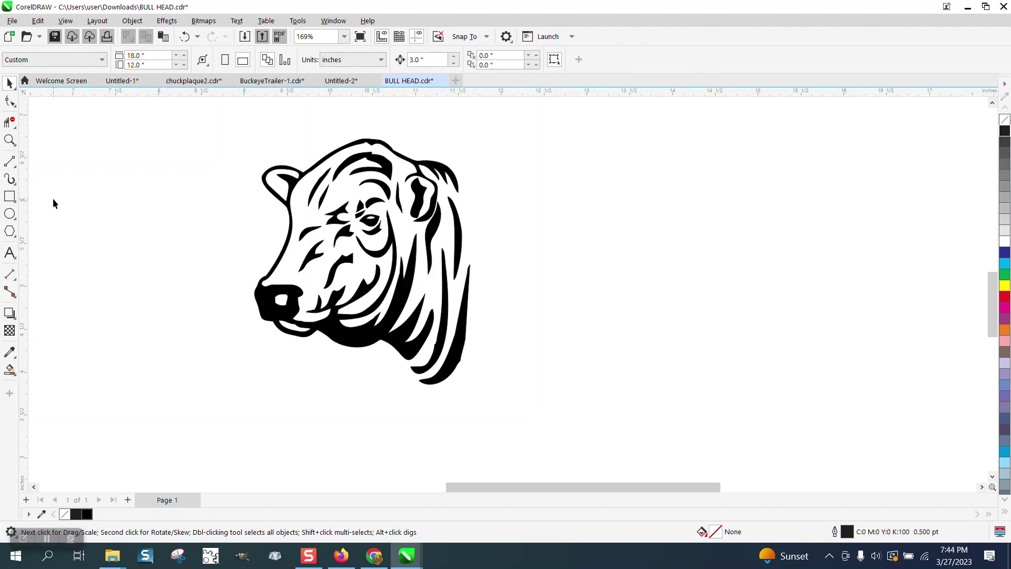
{"action": "left_click", "coordinate": [9, 140]}
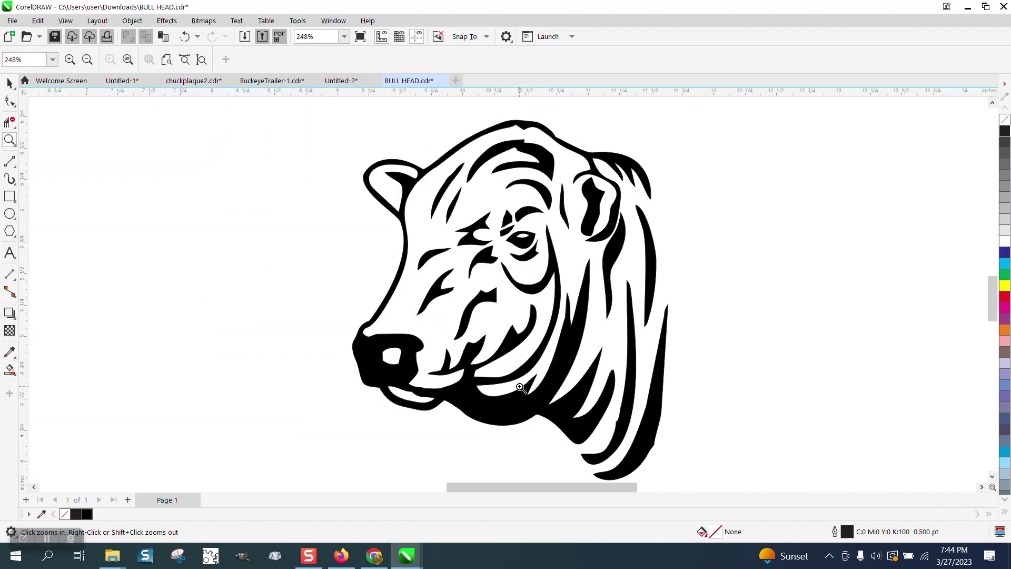